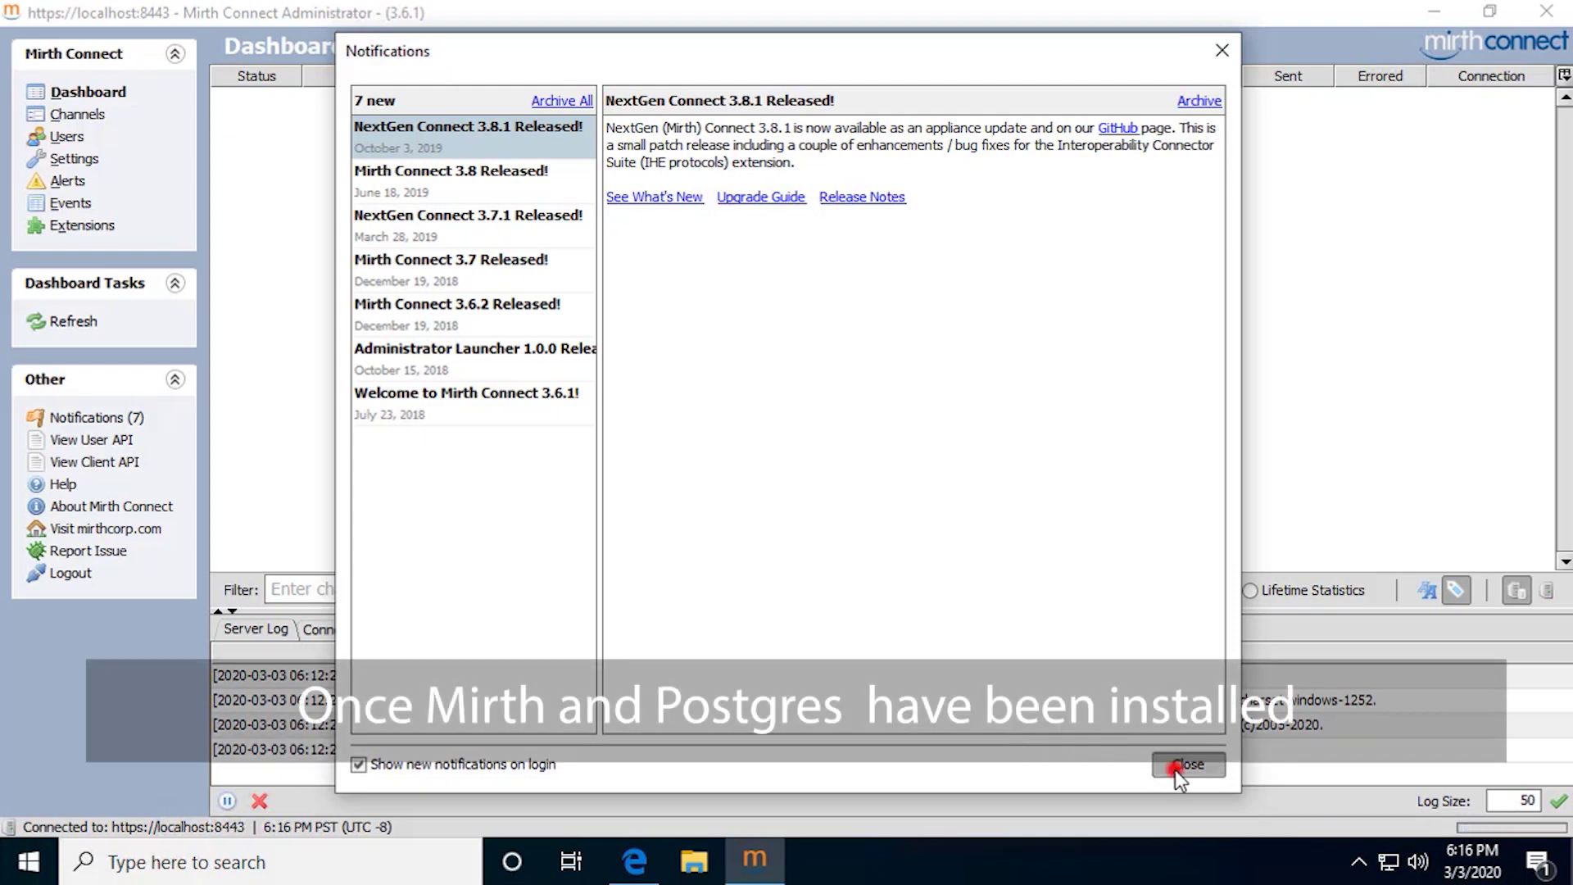
Close the release Notifications dialog, leaving the Channels page with zero channels.
click(1185, 765)
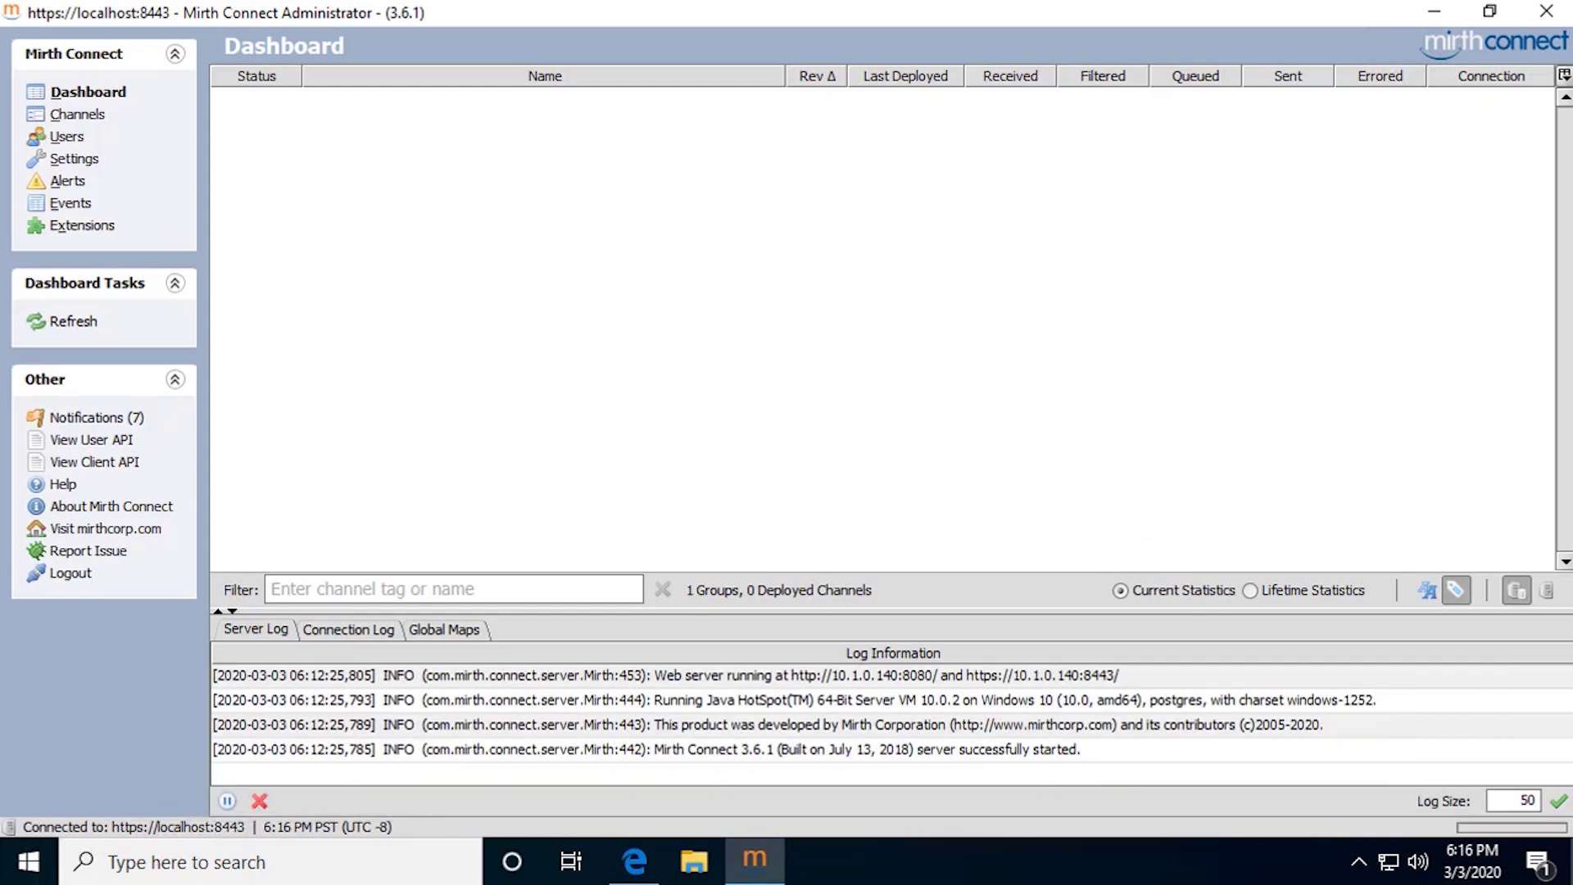
click(1334, 427)
Import the channel file Incoming Messages v02.xml from the Desktop.
click(77, 115)
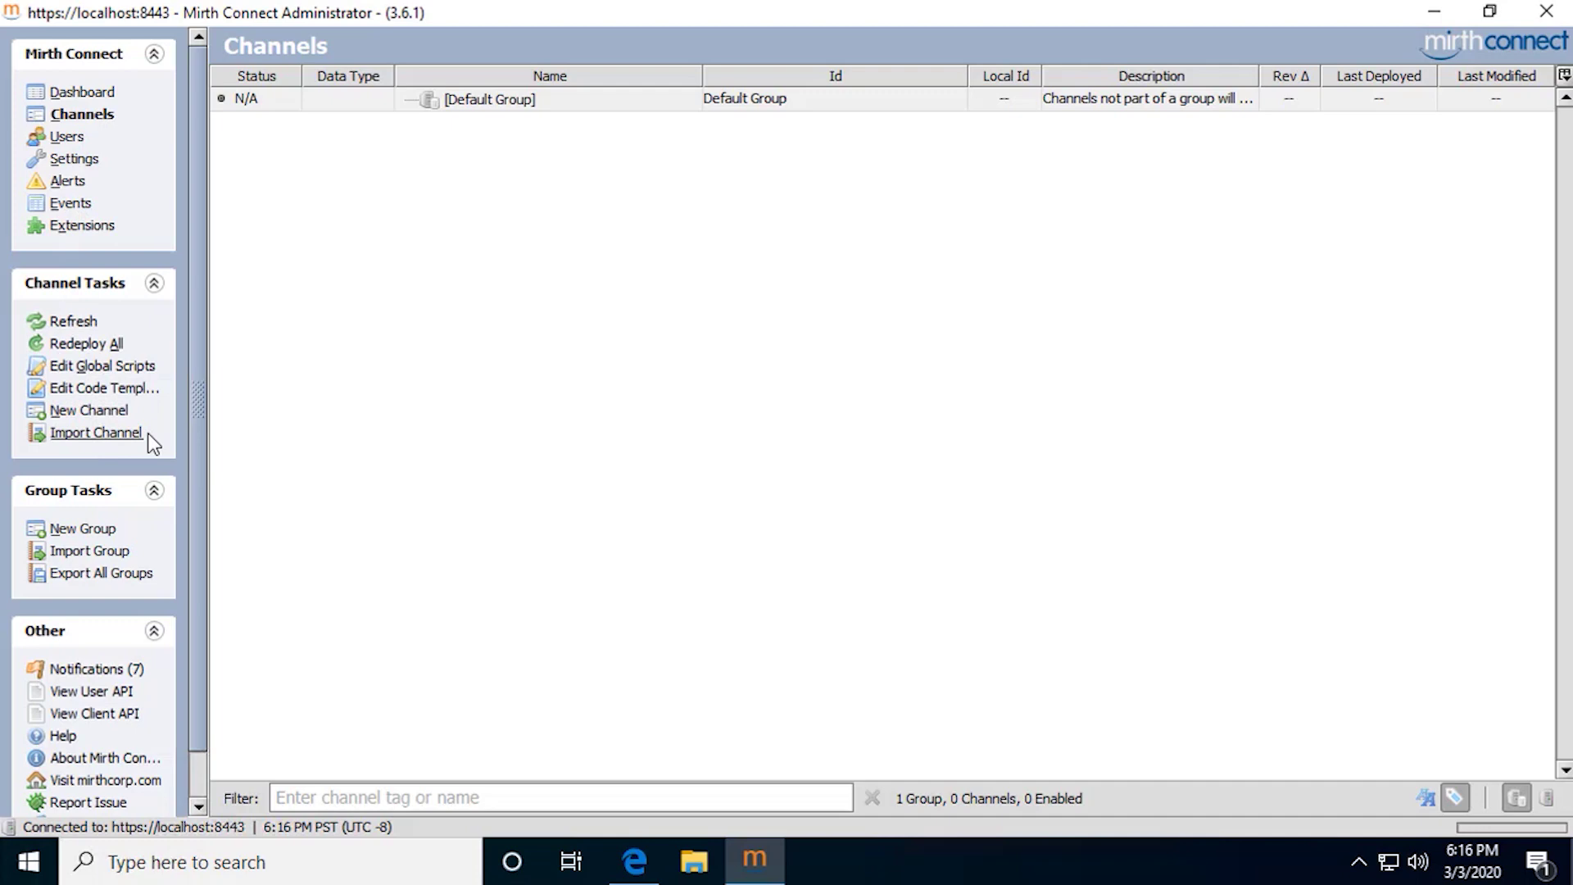
click(127, 434)
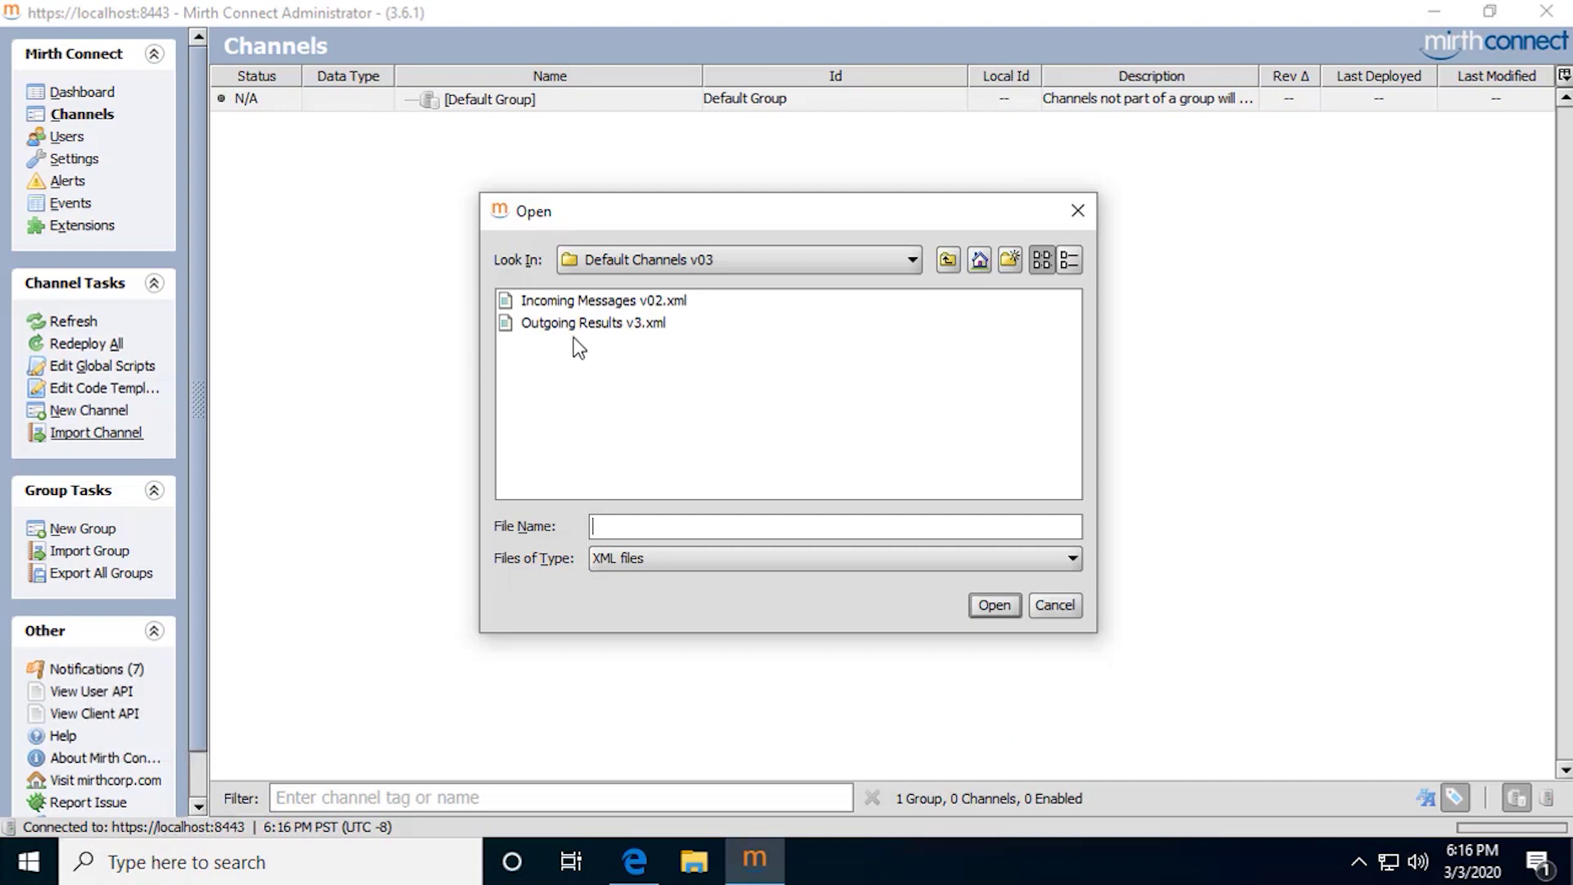
click(737, 259)
scroll(684, 352, up, 3)
scroll(670, 332, up, 3)
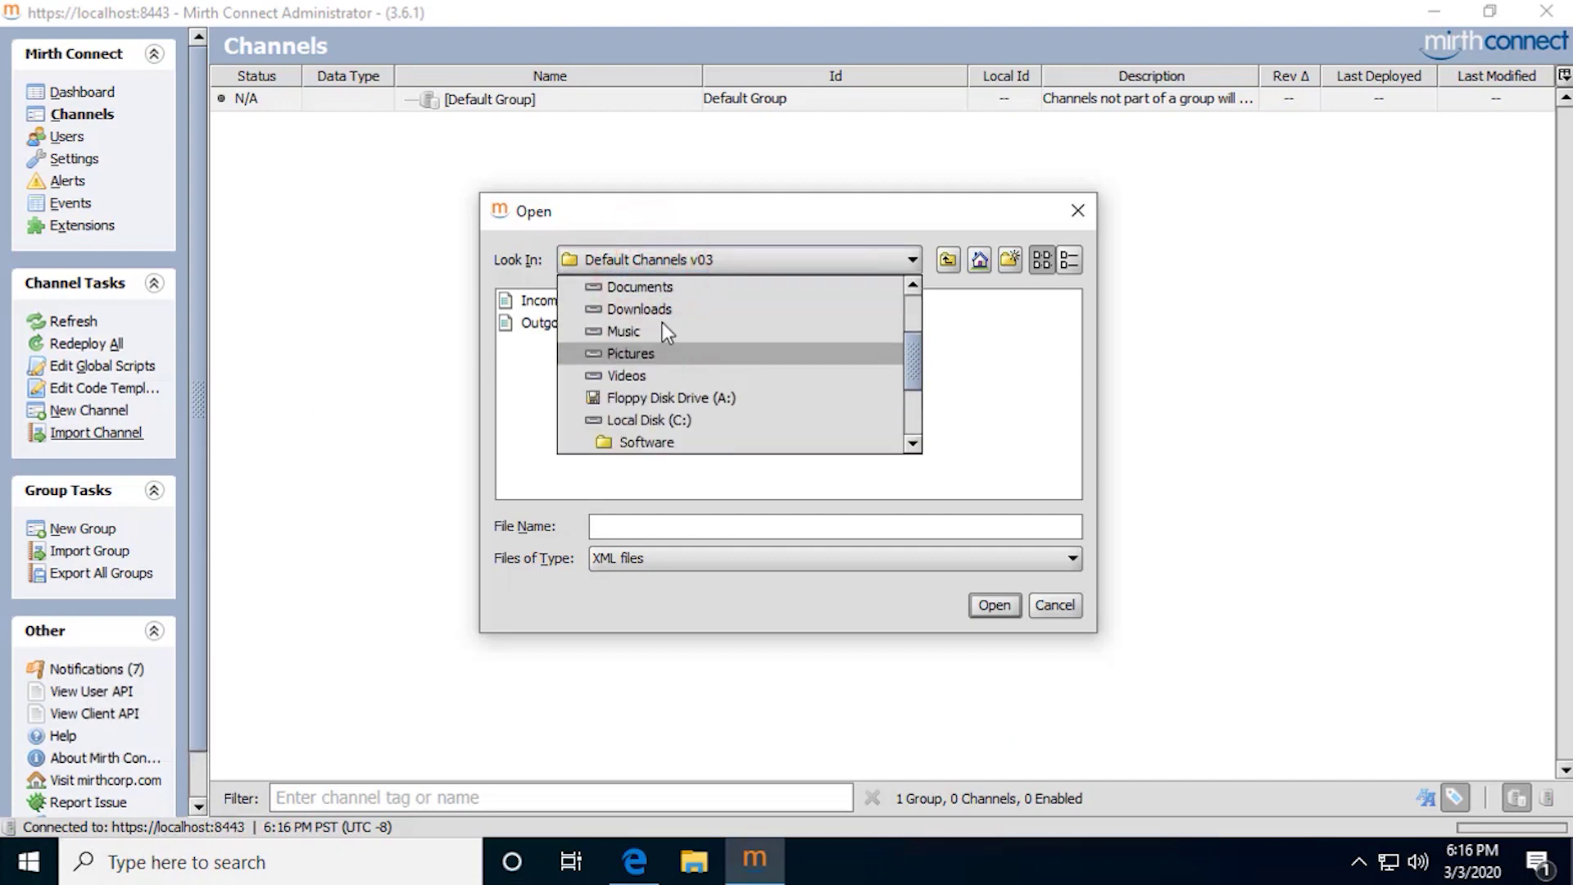
scroll(660, 319, up, 2)
click(629, 311)
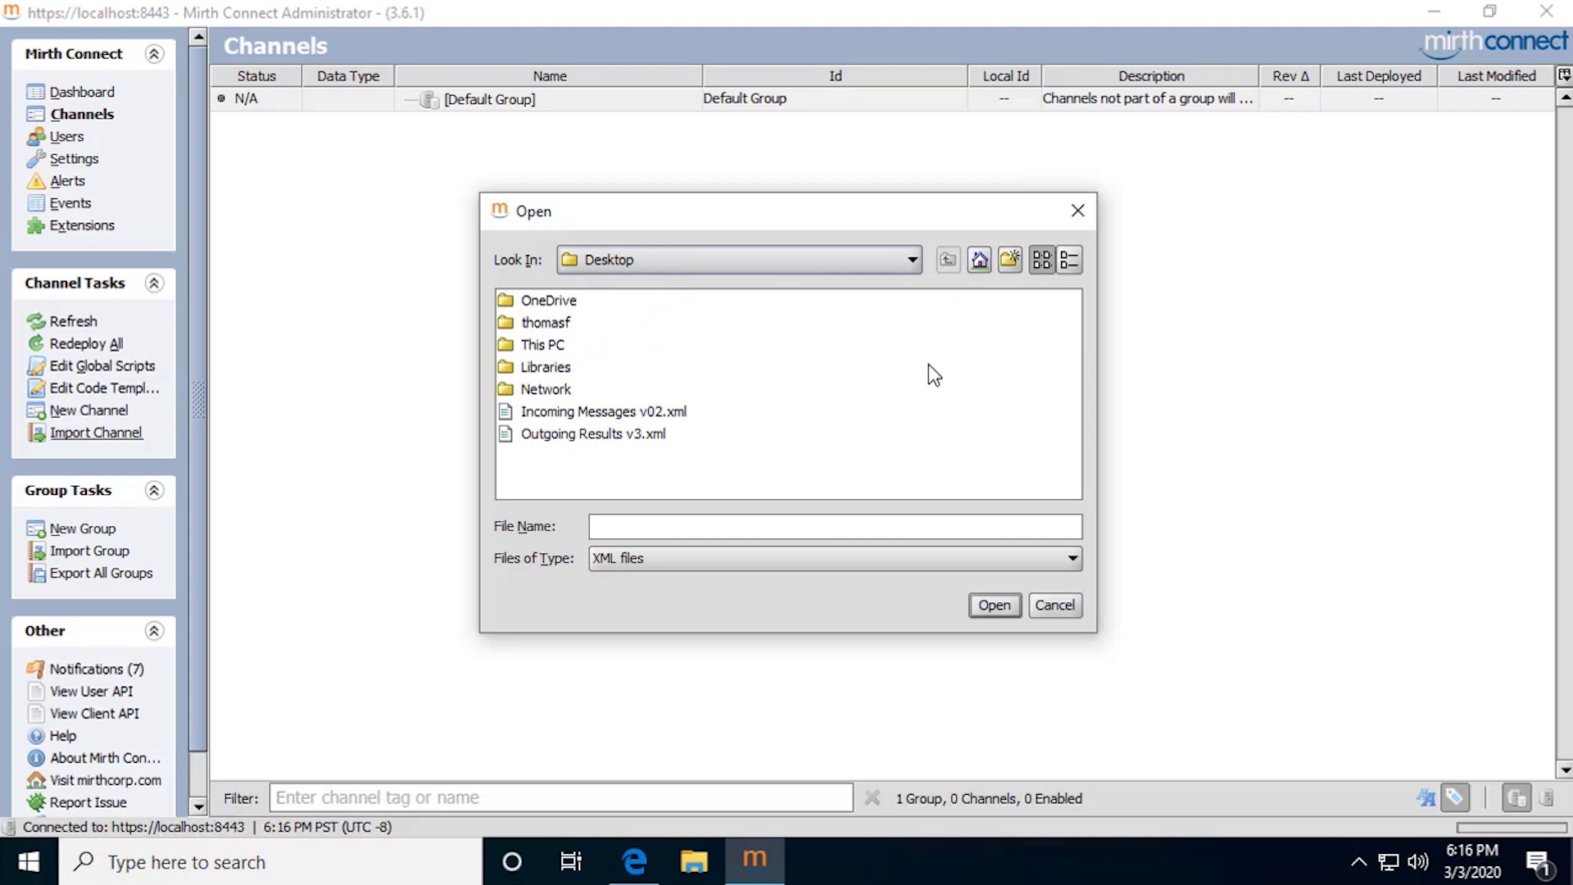
click(664, 412)
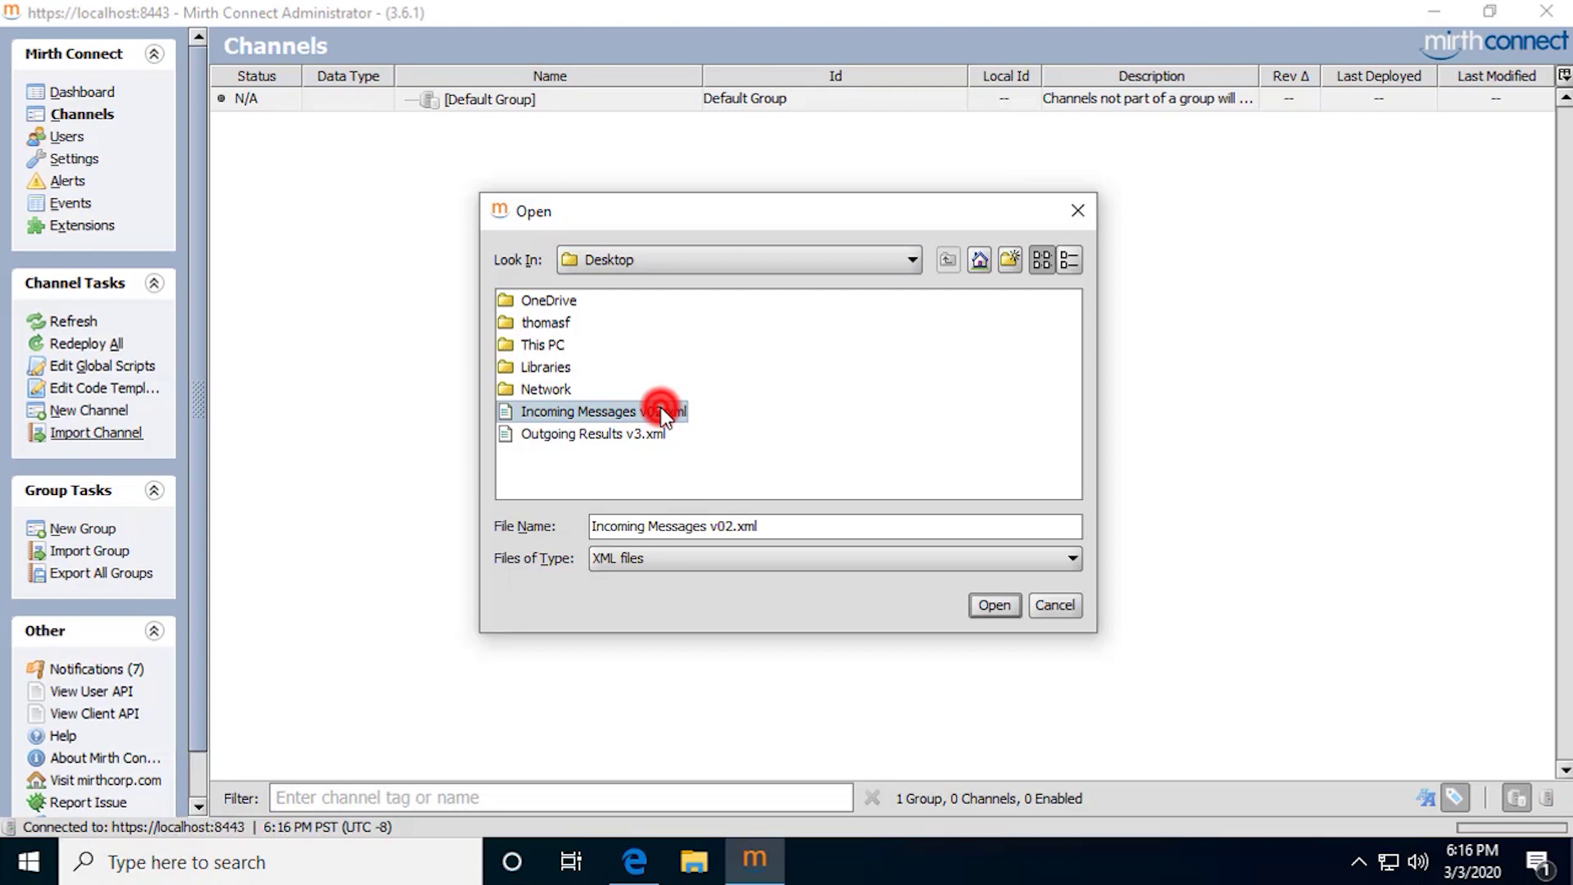
double_click(665, 412)
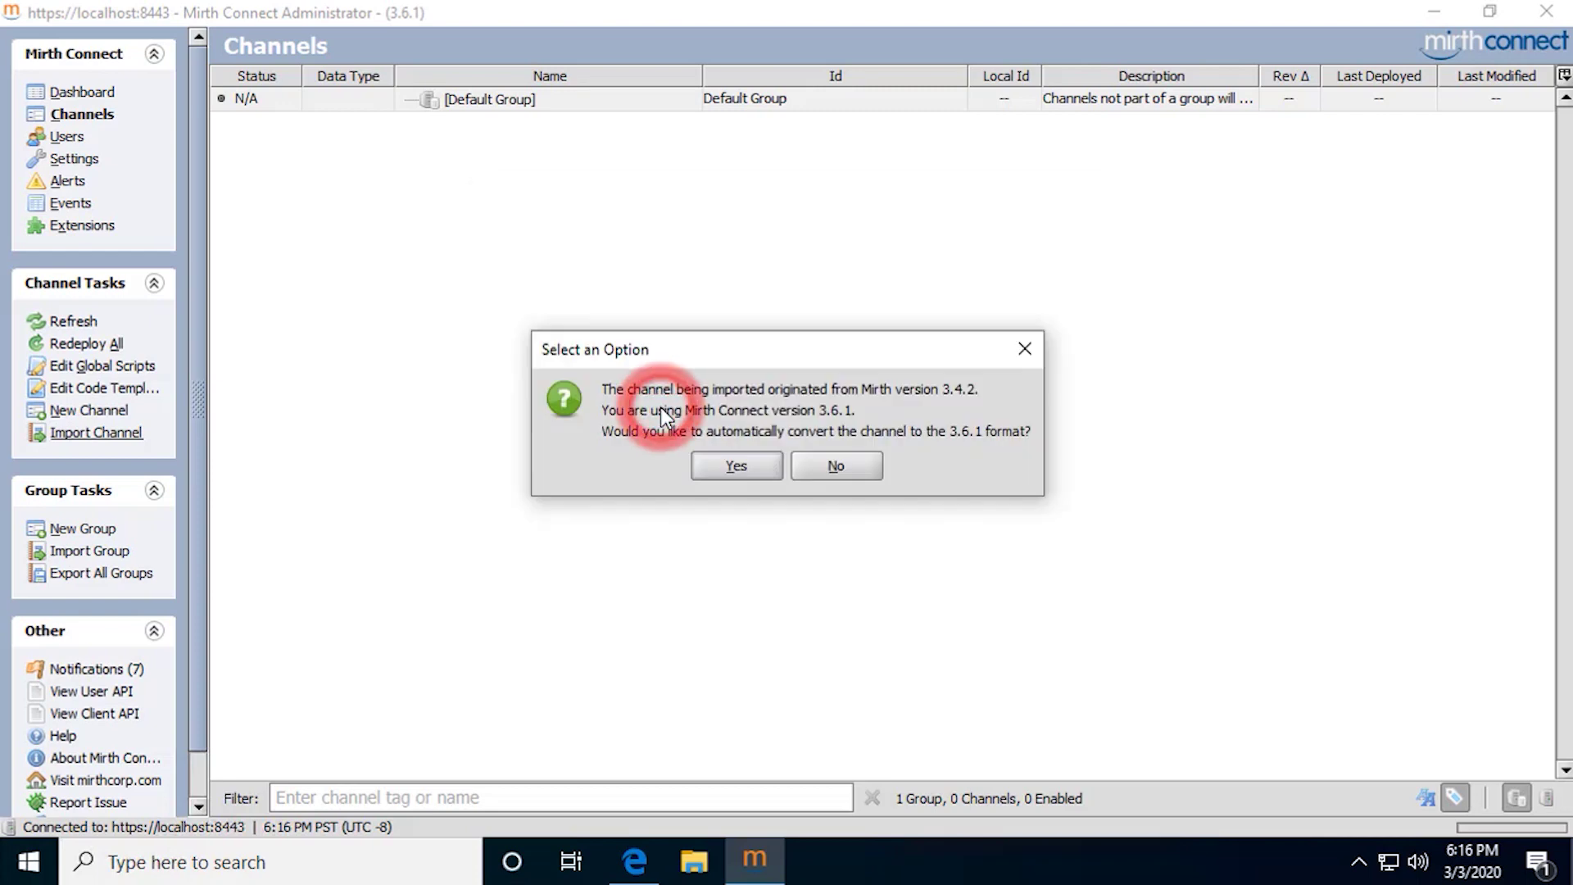
Convert the imported channel to 3.6.1 format, save it, and return to Channels.
click(738, 466)
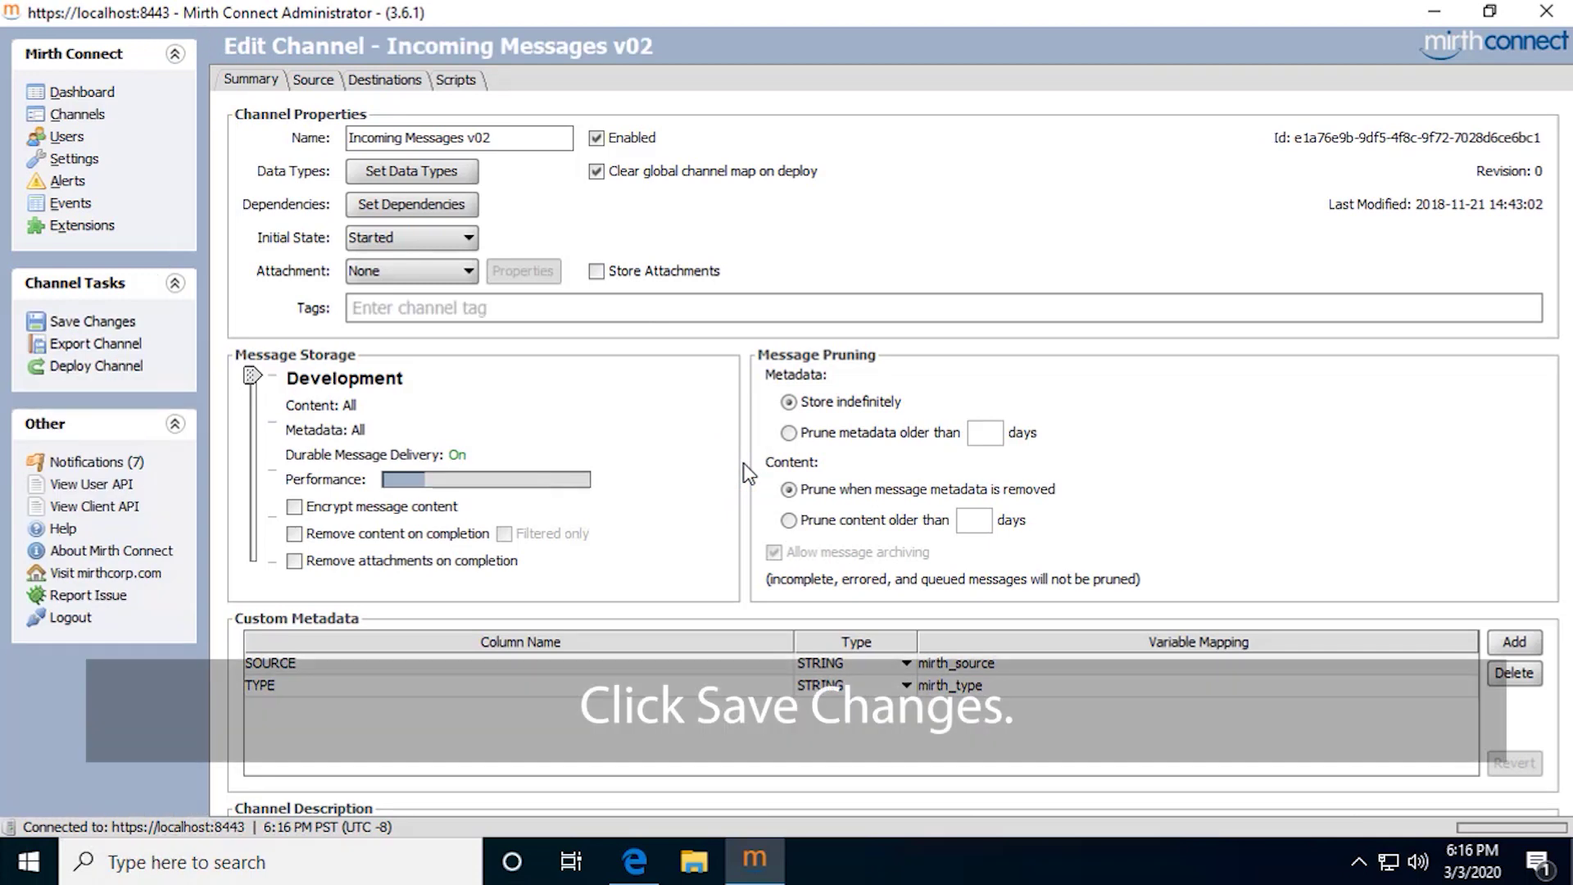
click(94, 321)
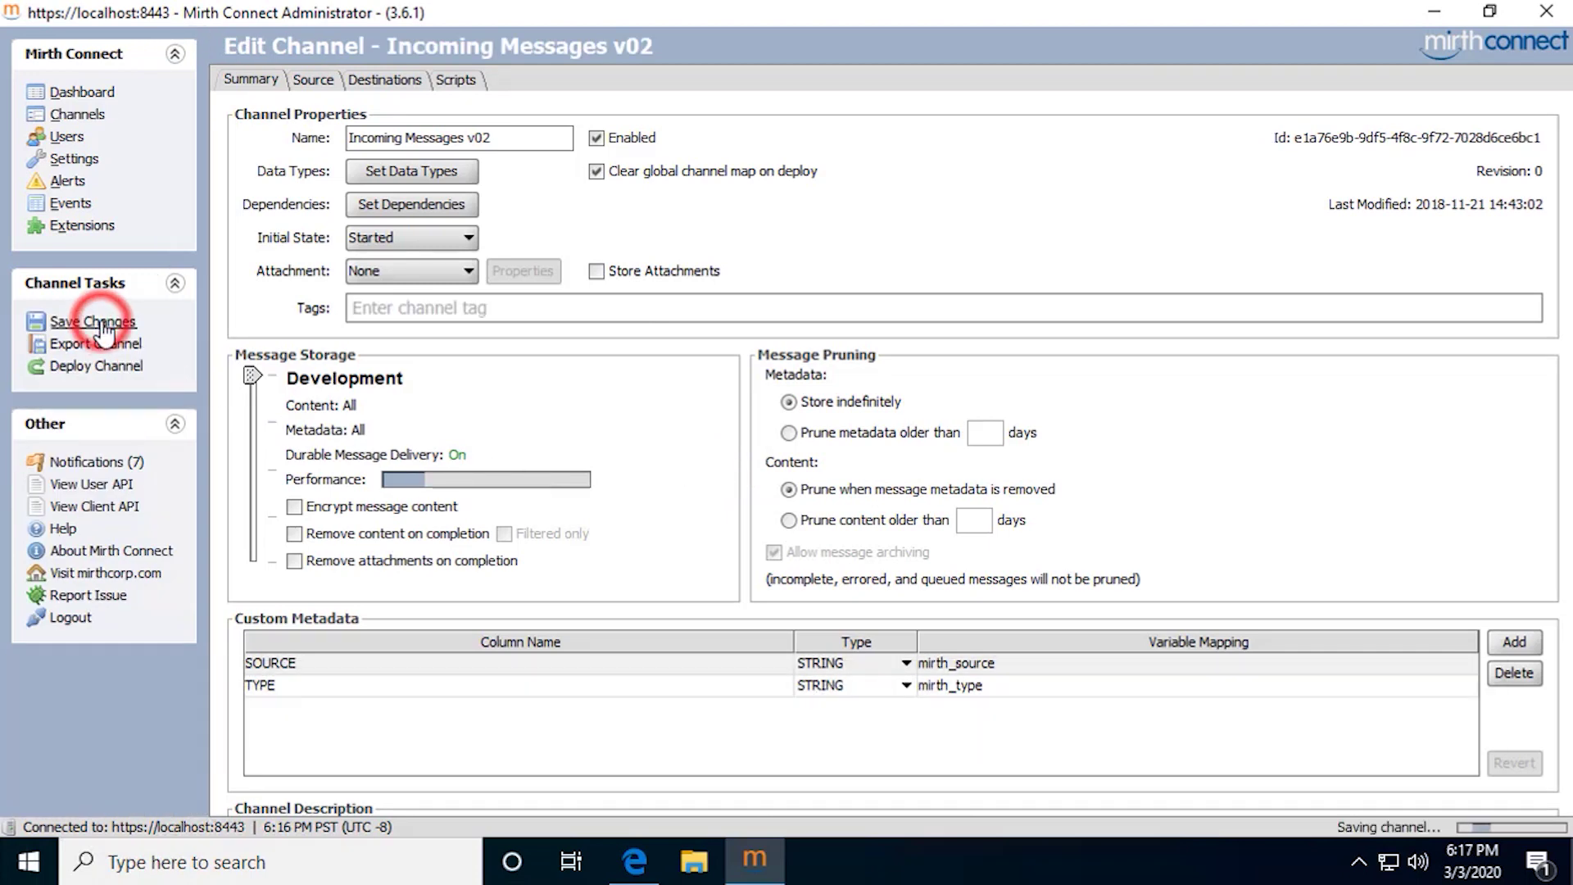
click(78, 114)
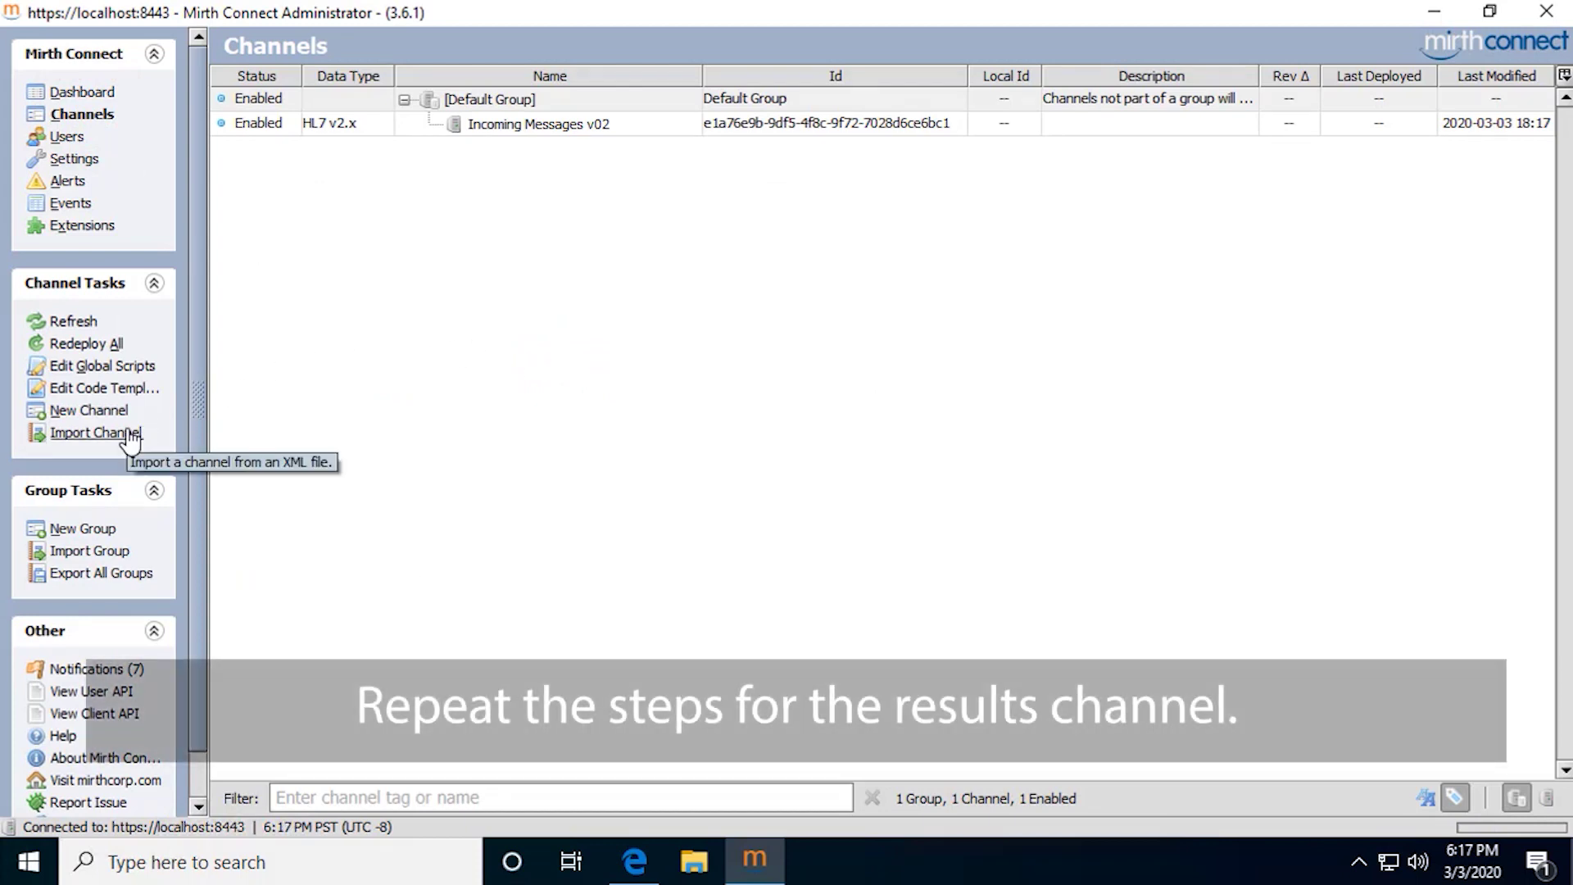
Import Outgoing Results v3.xml and convert it to 3.6.1 format.
click(127, 433)
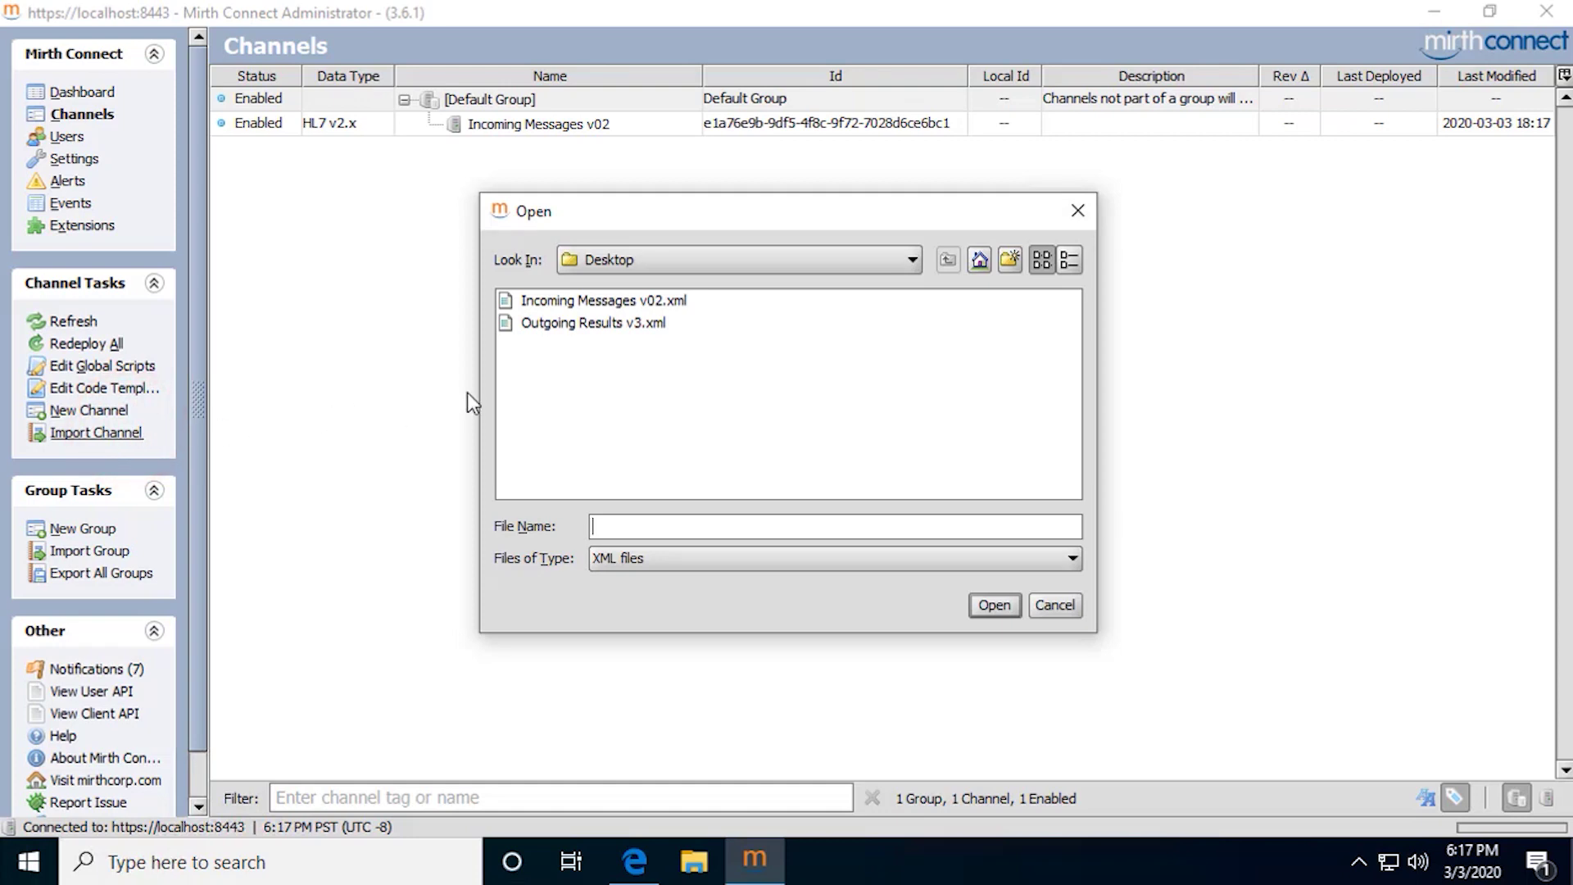
click(566, 320)
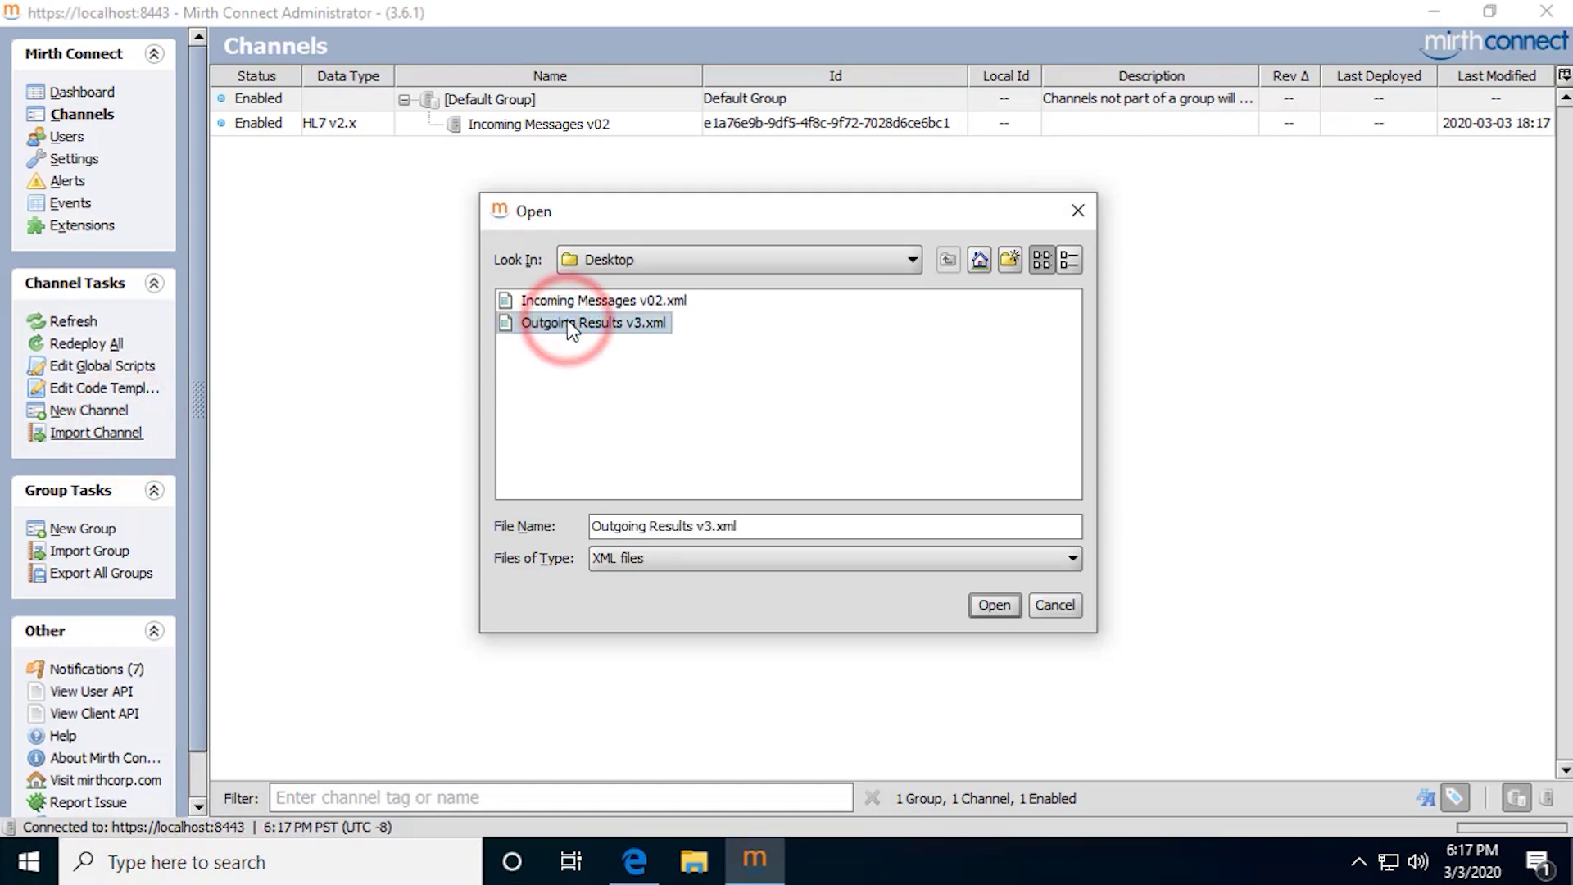
click(988, 608)
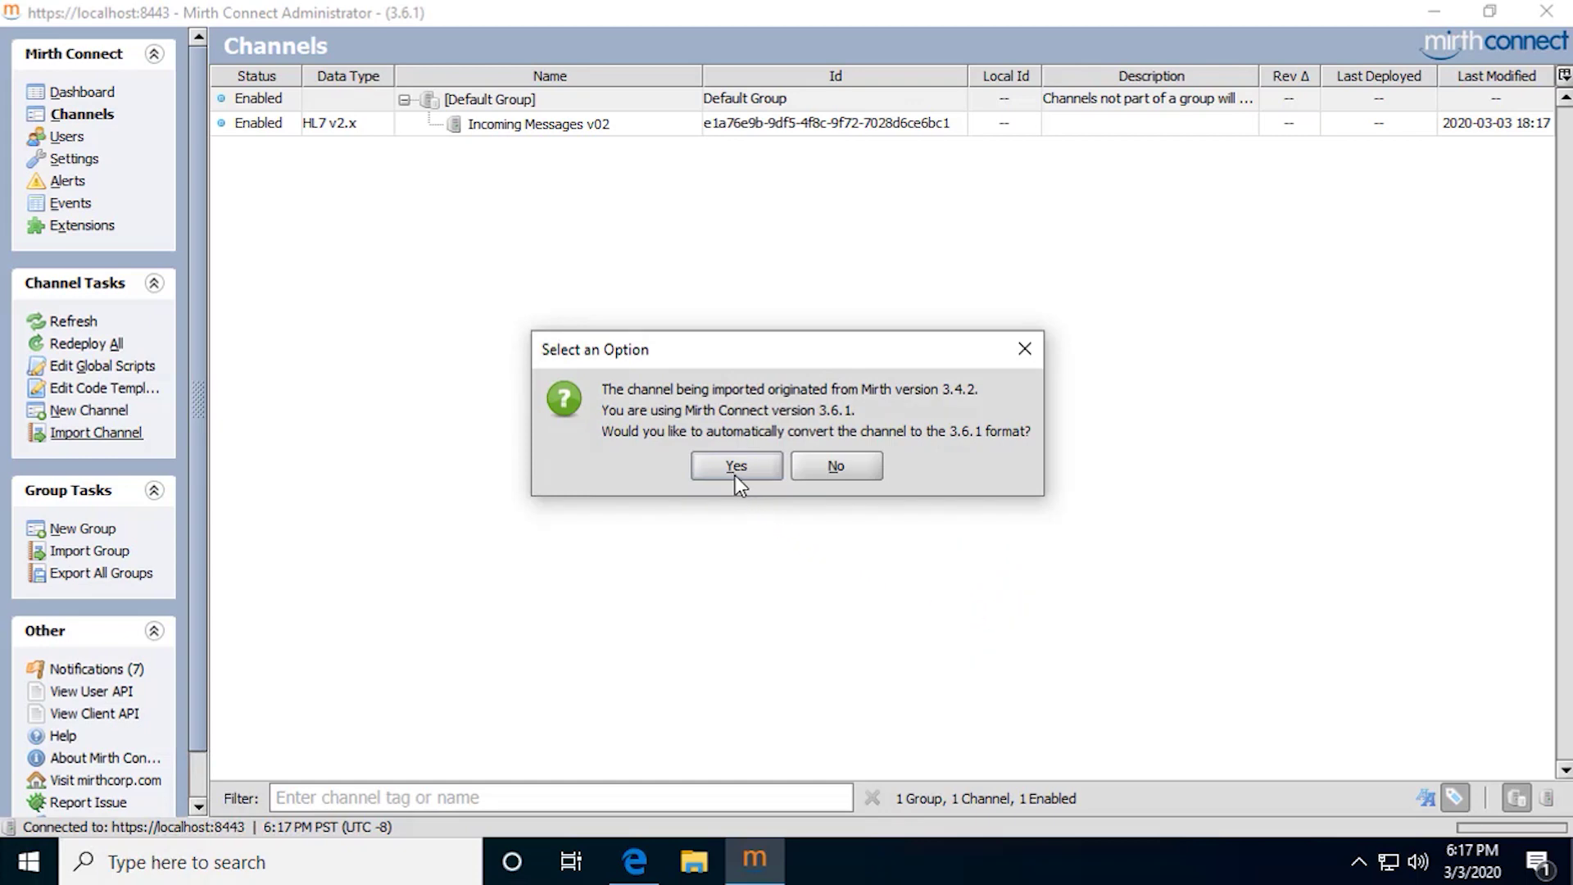
click(734, 465)
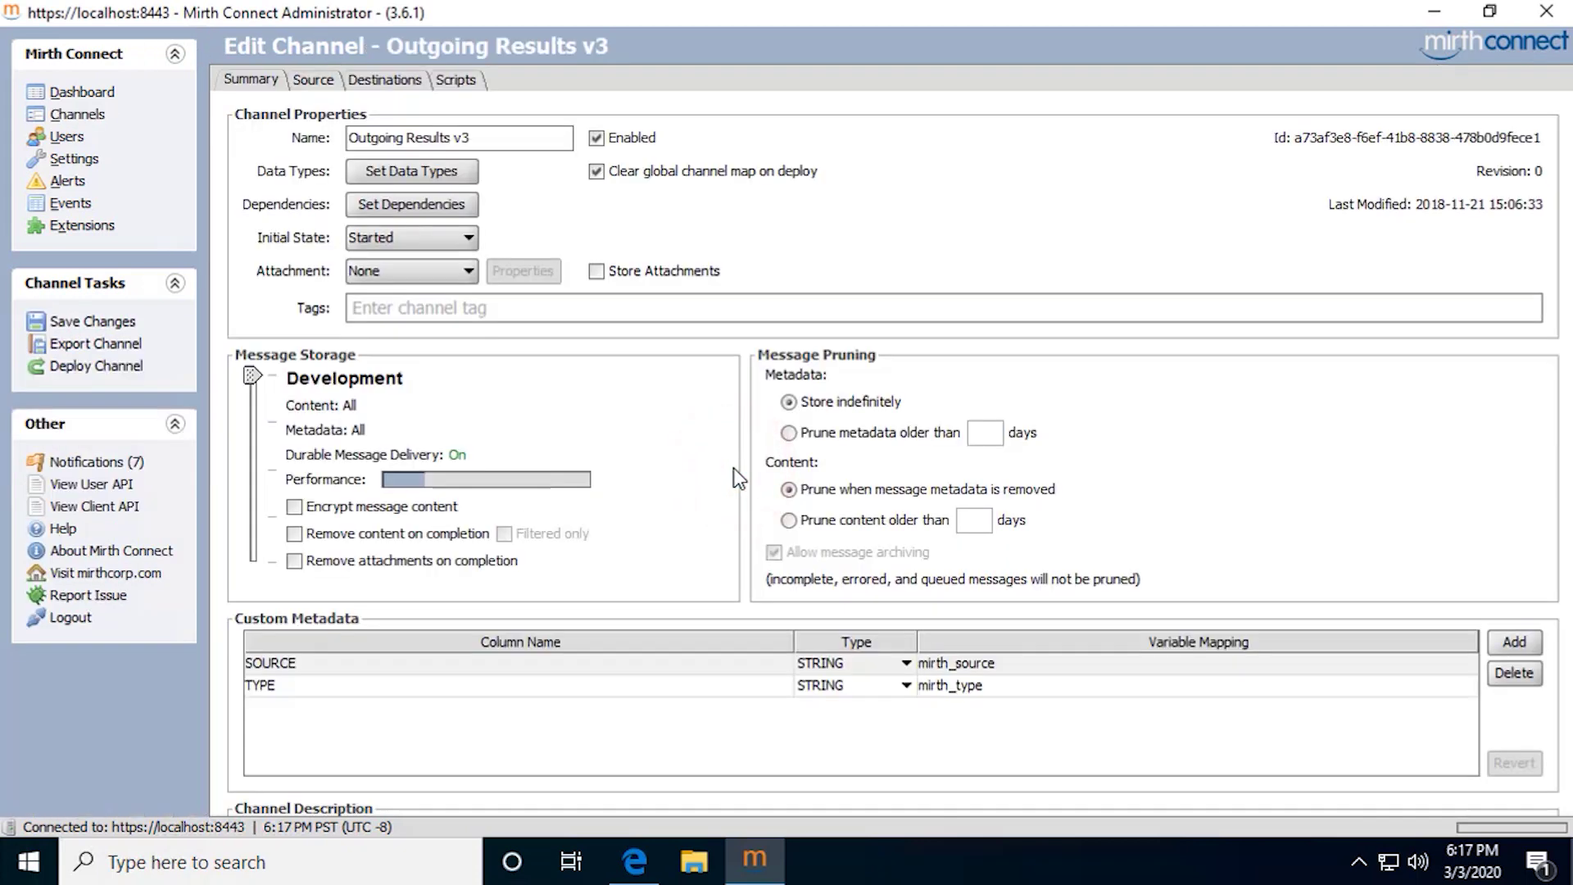
Save Outgoing Results v3, cancel the export dialog, and return to the channel list.
click(77, 322)
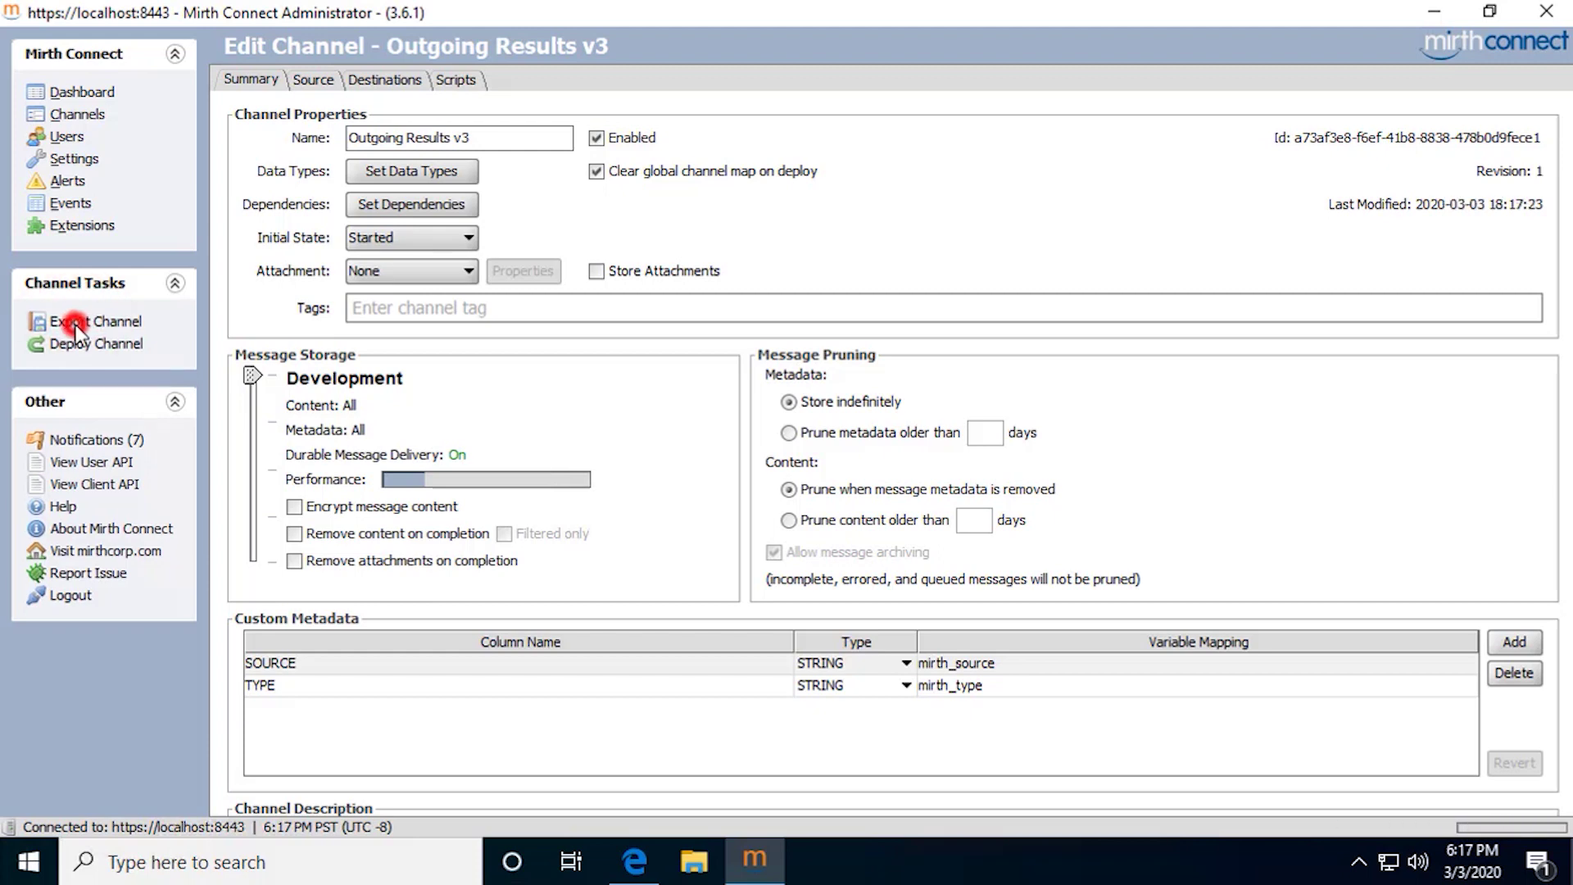
click(87, 322)
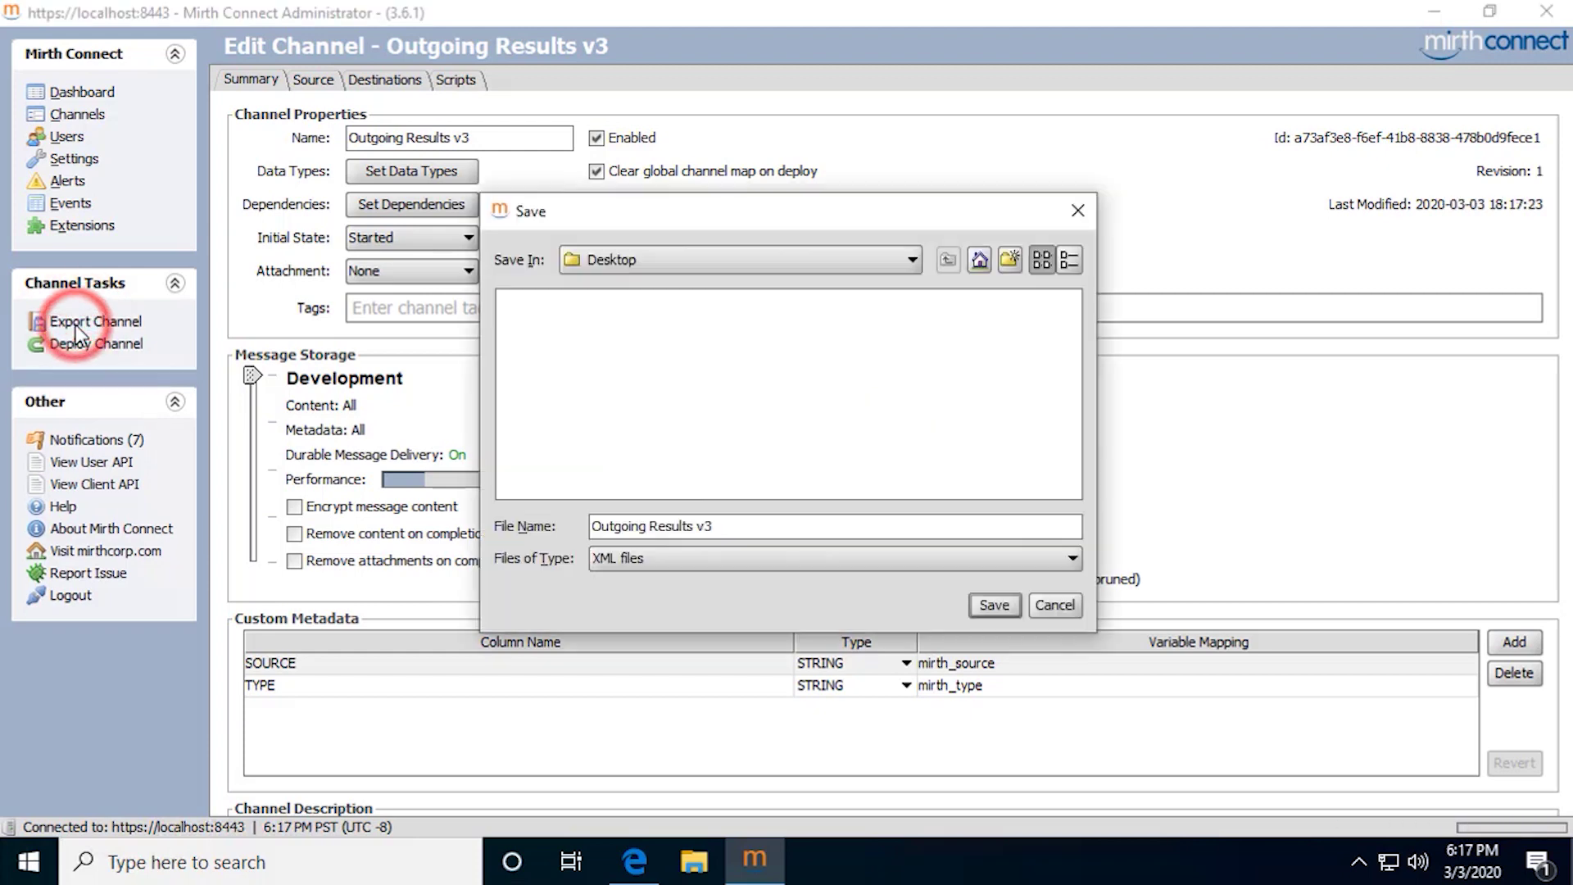
click(1053, 604)
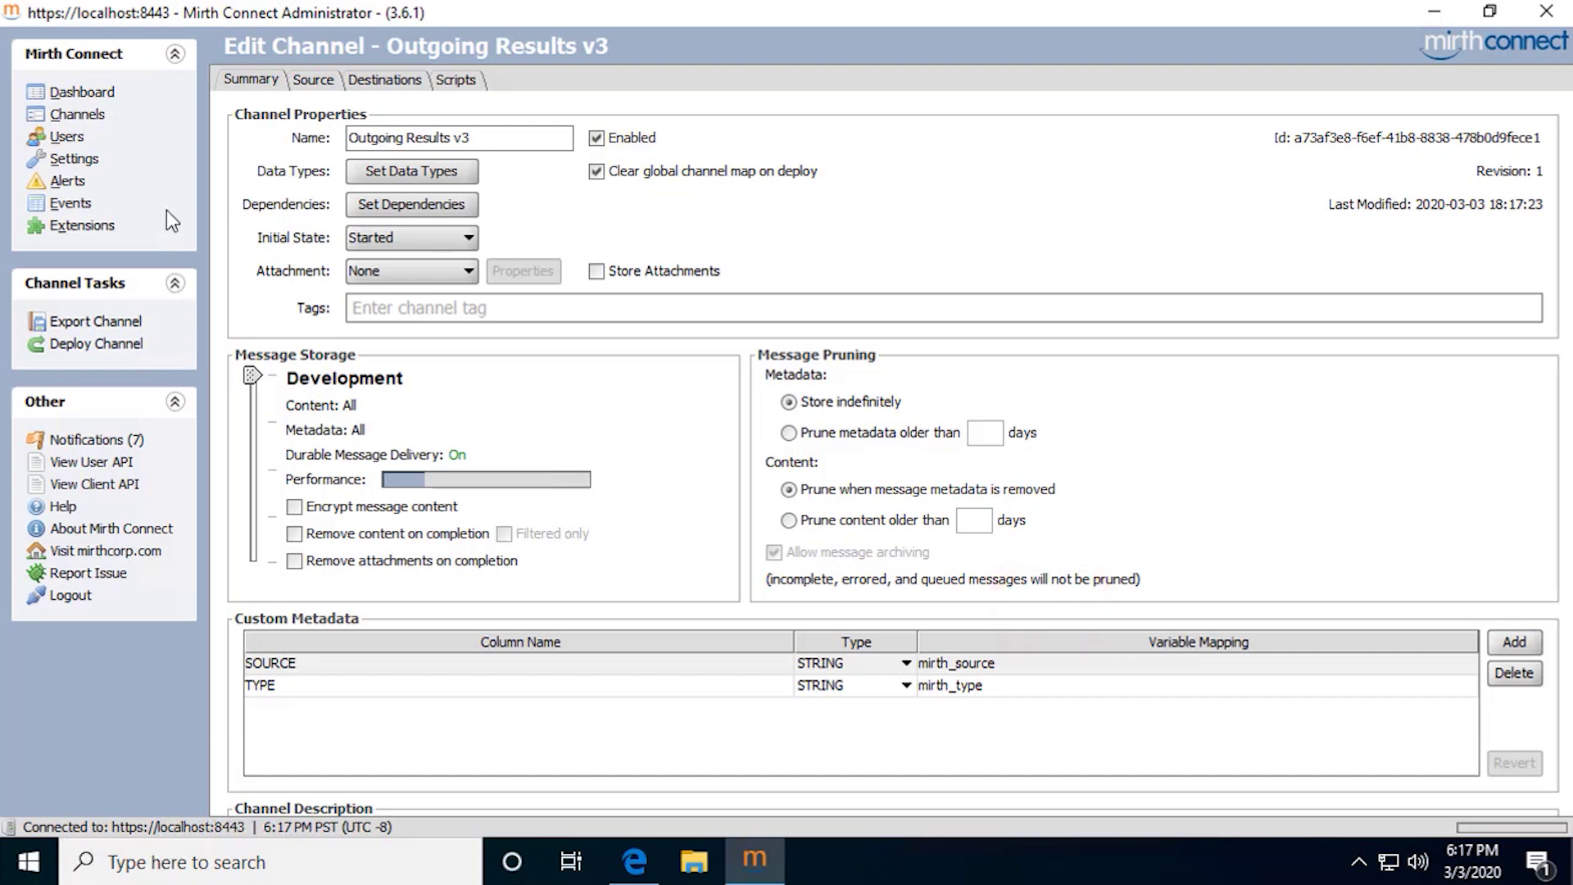
click(96, 115)
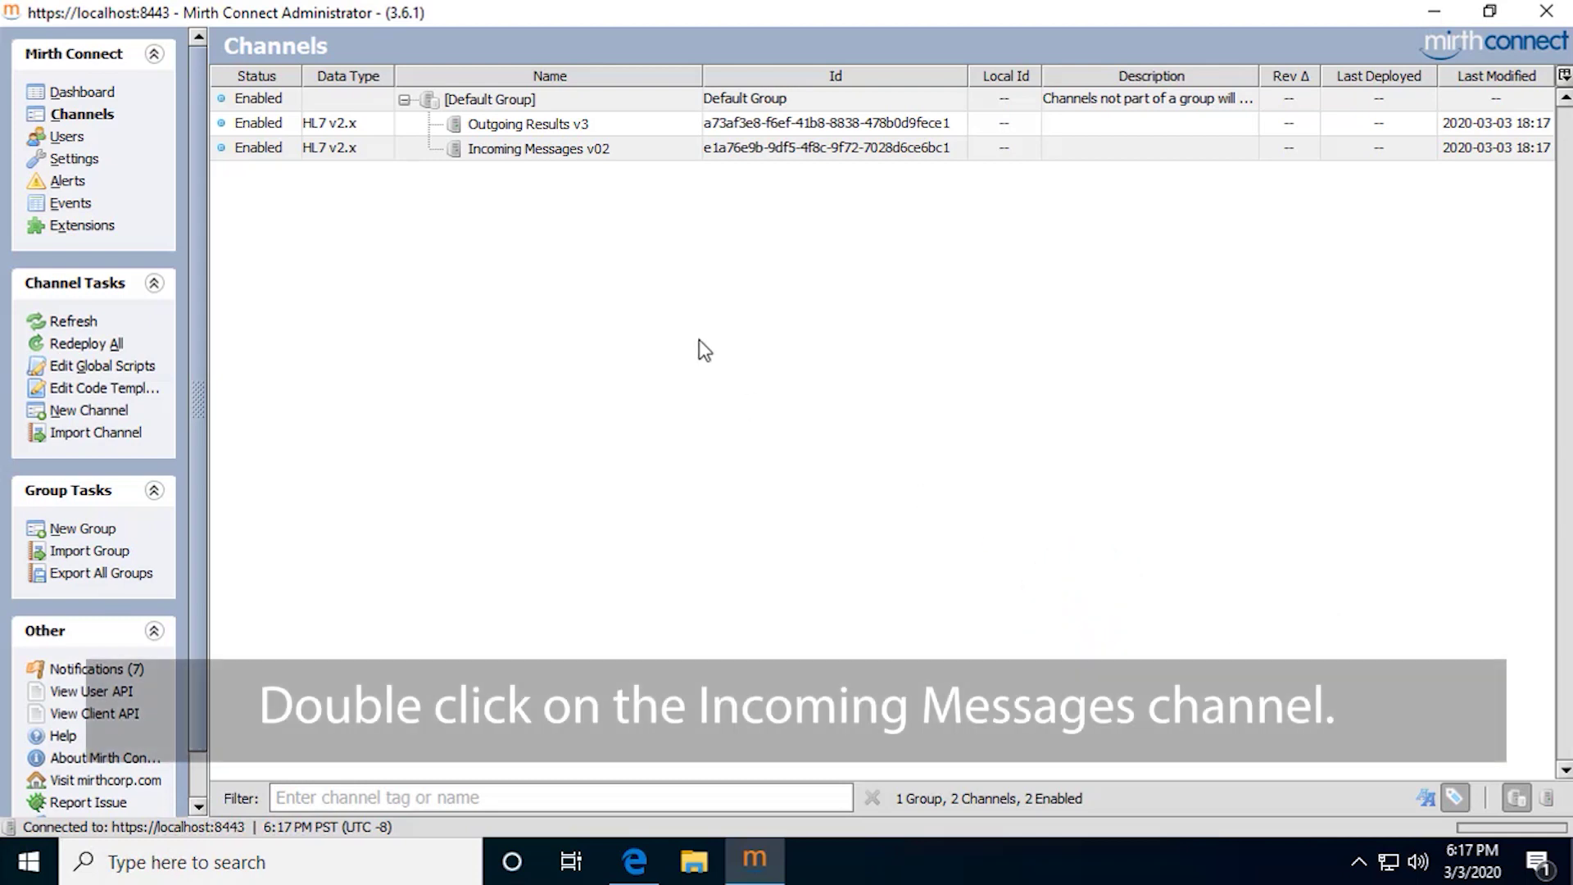
Open Incoming Messages v02 and check its TCP Listener source on local port 32124.
double_click(595, 150)
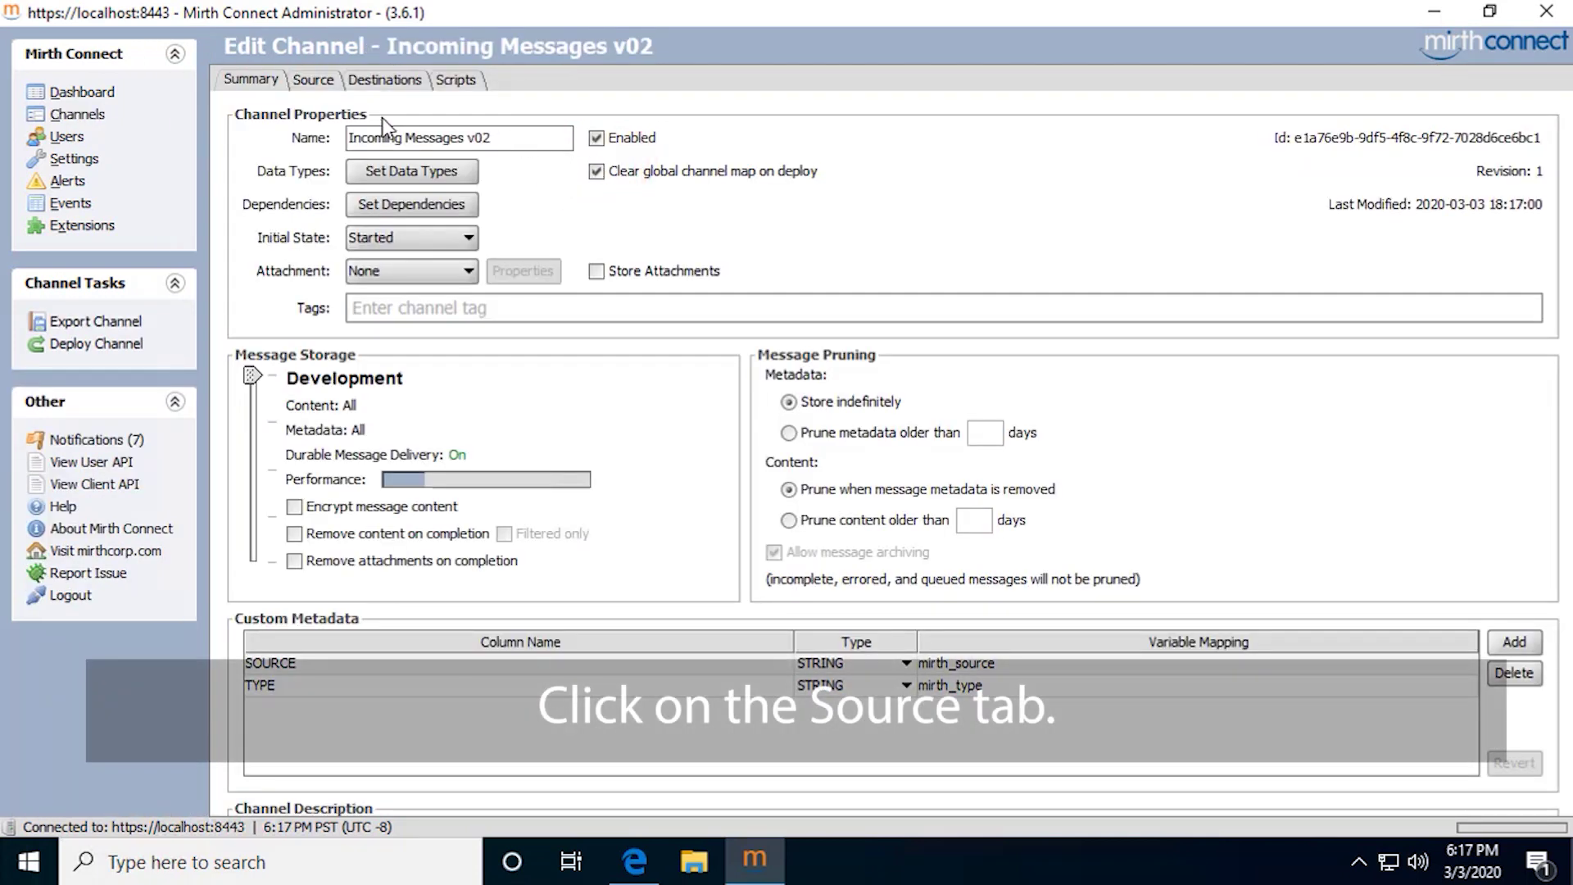
click(314, 80)
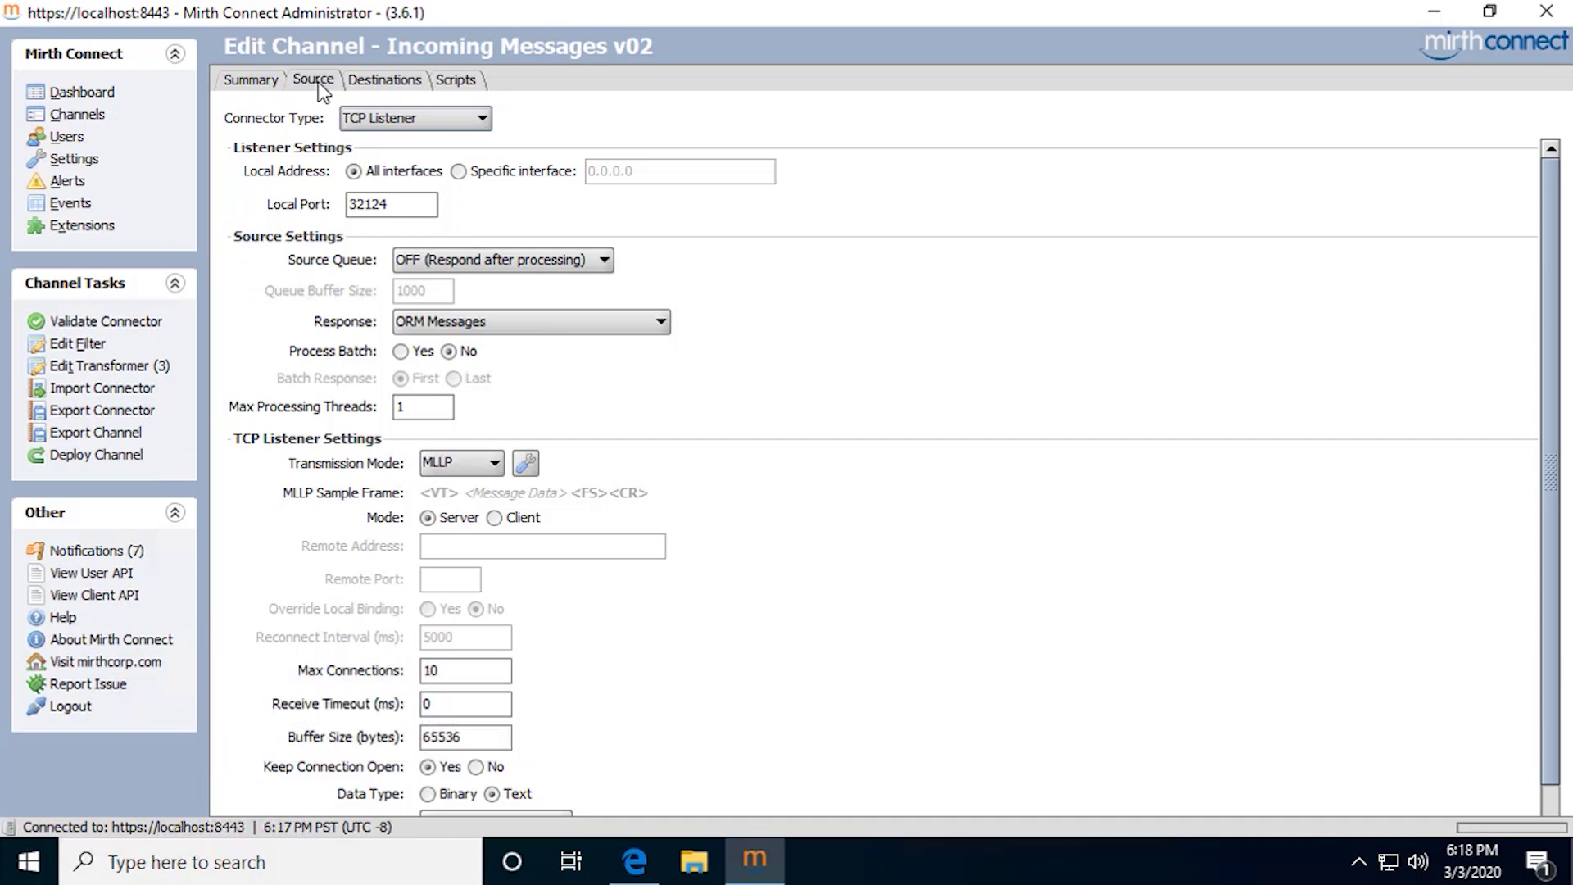
Enable the ORM Messages destination in Incoming Messages v02.
click(385, 79)
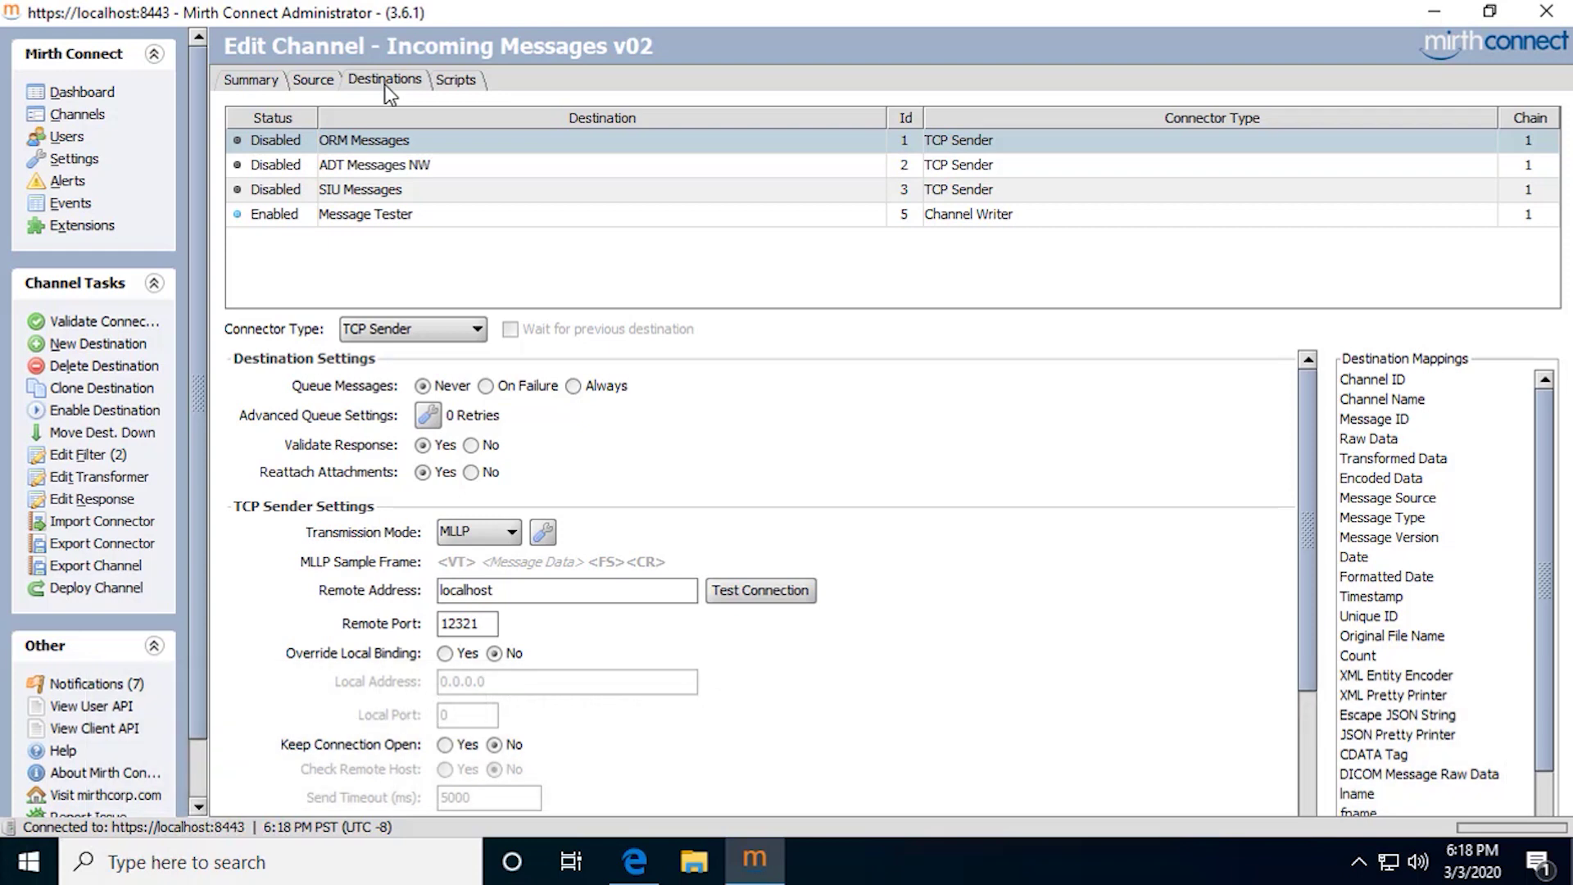
right_click(381, 145)
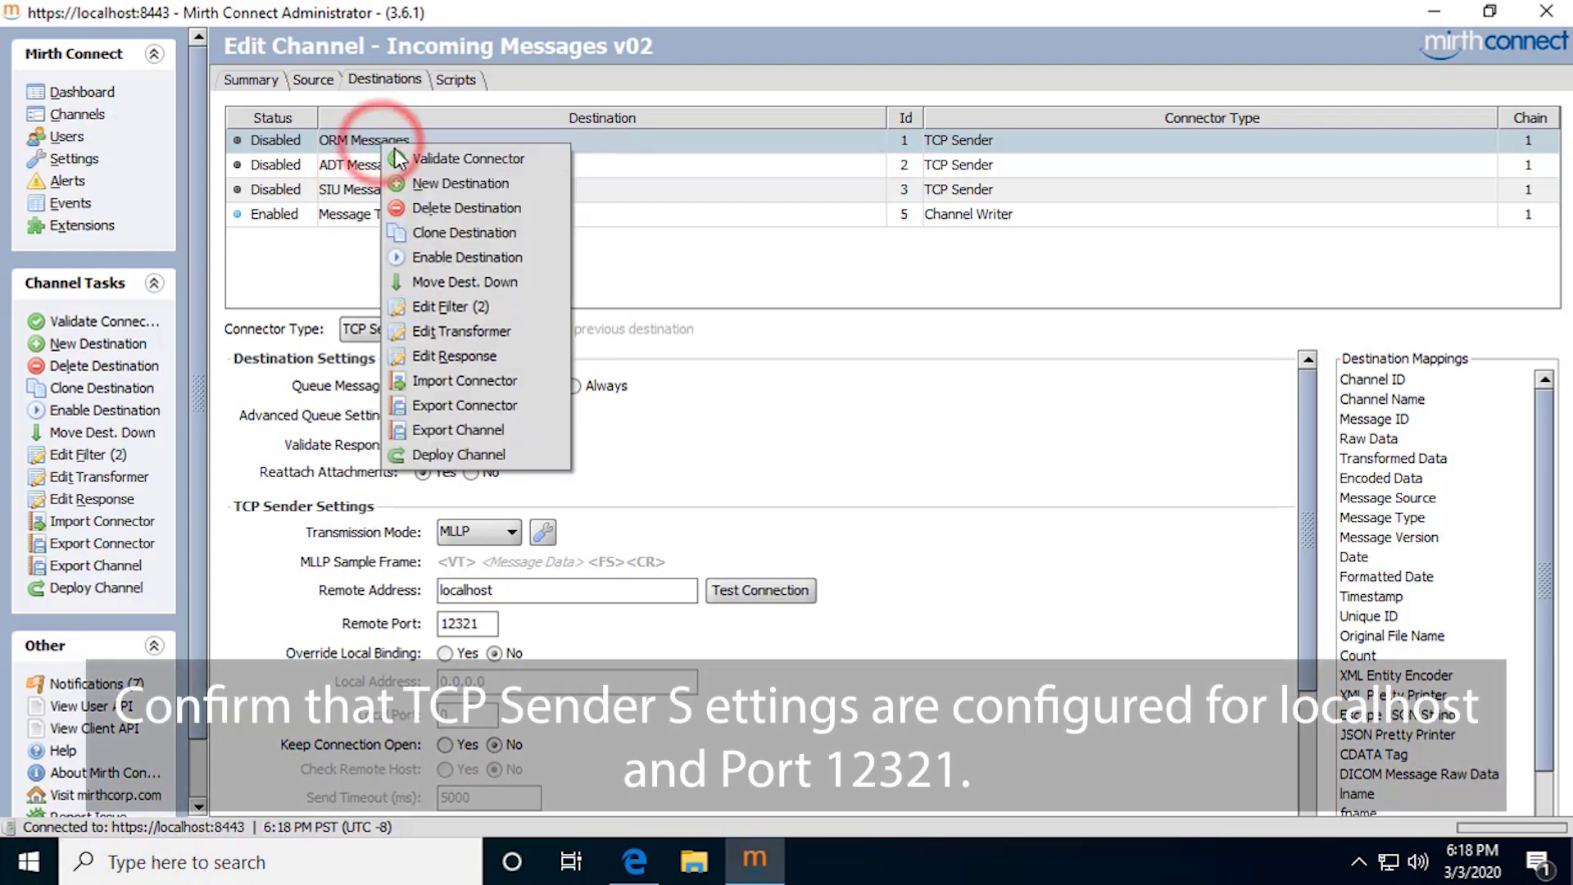
click(474, 256)
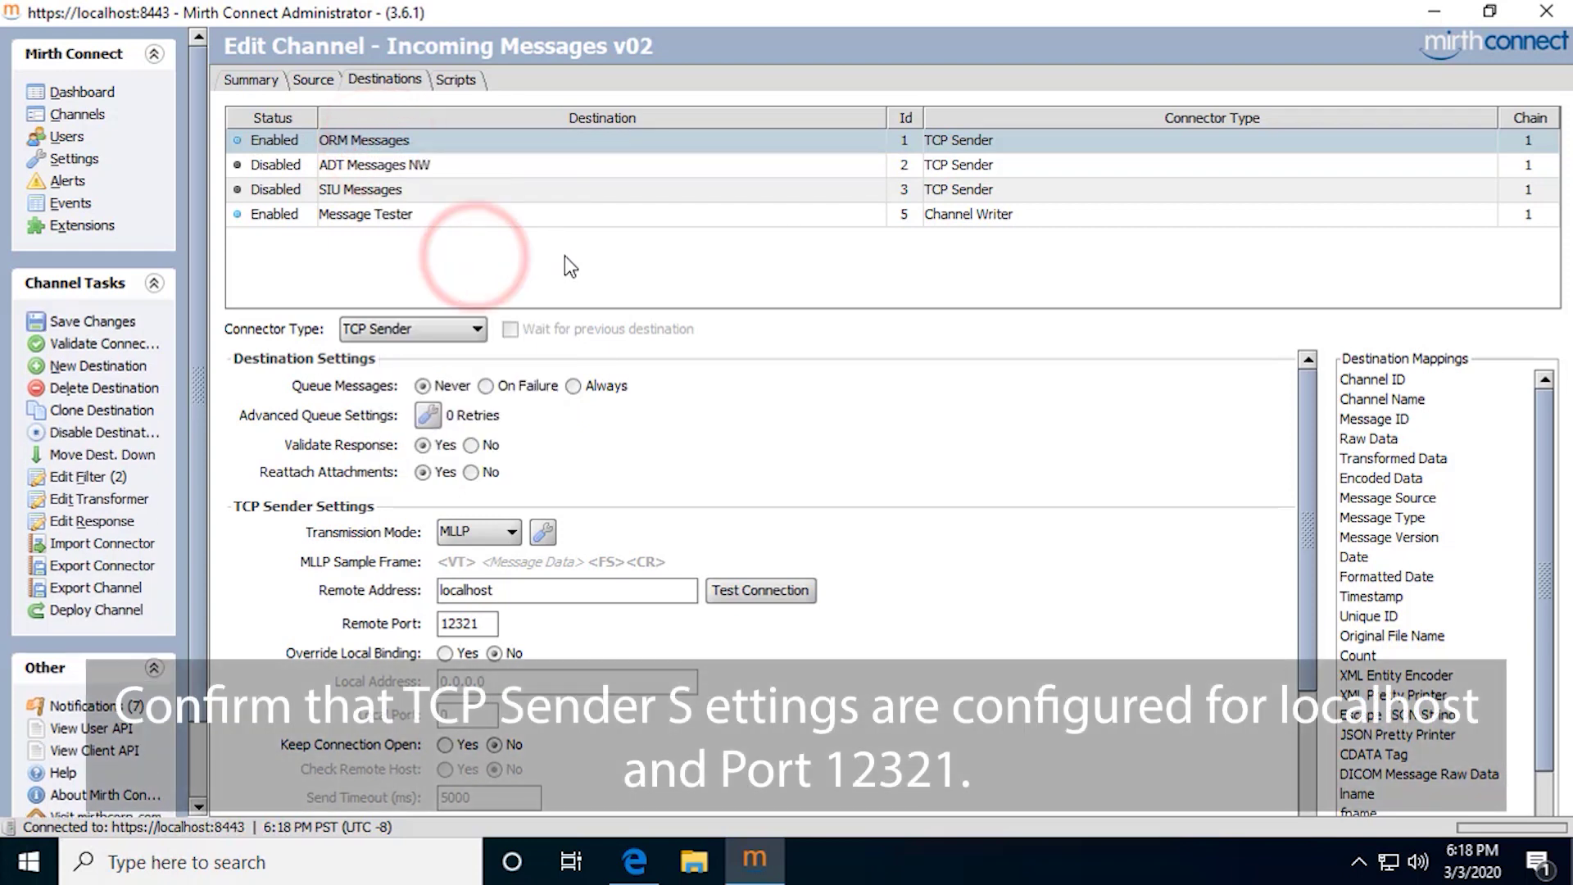
click(481, 139)
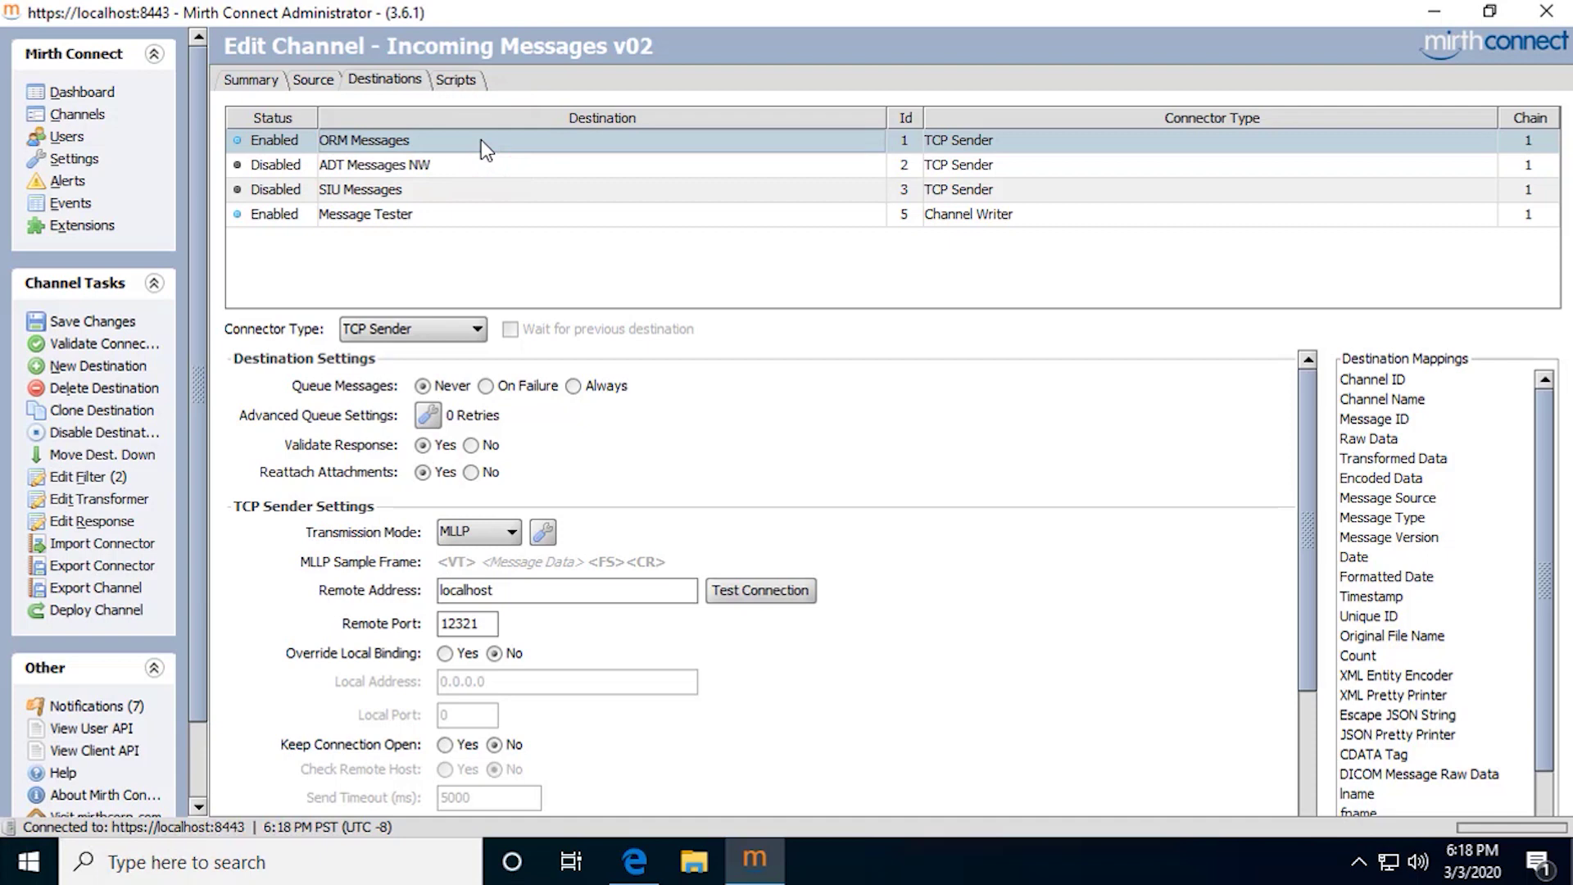
Test the connection to localhost port 12321, dismiss the failure warning, and save the channel.
click(757, 592)
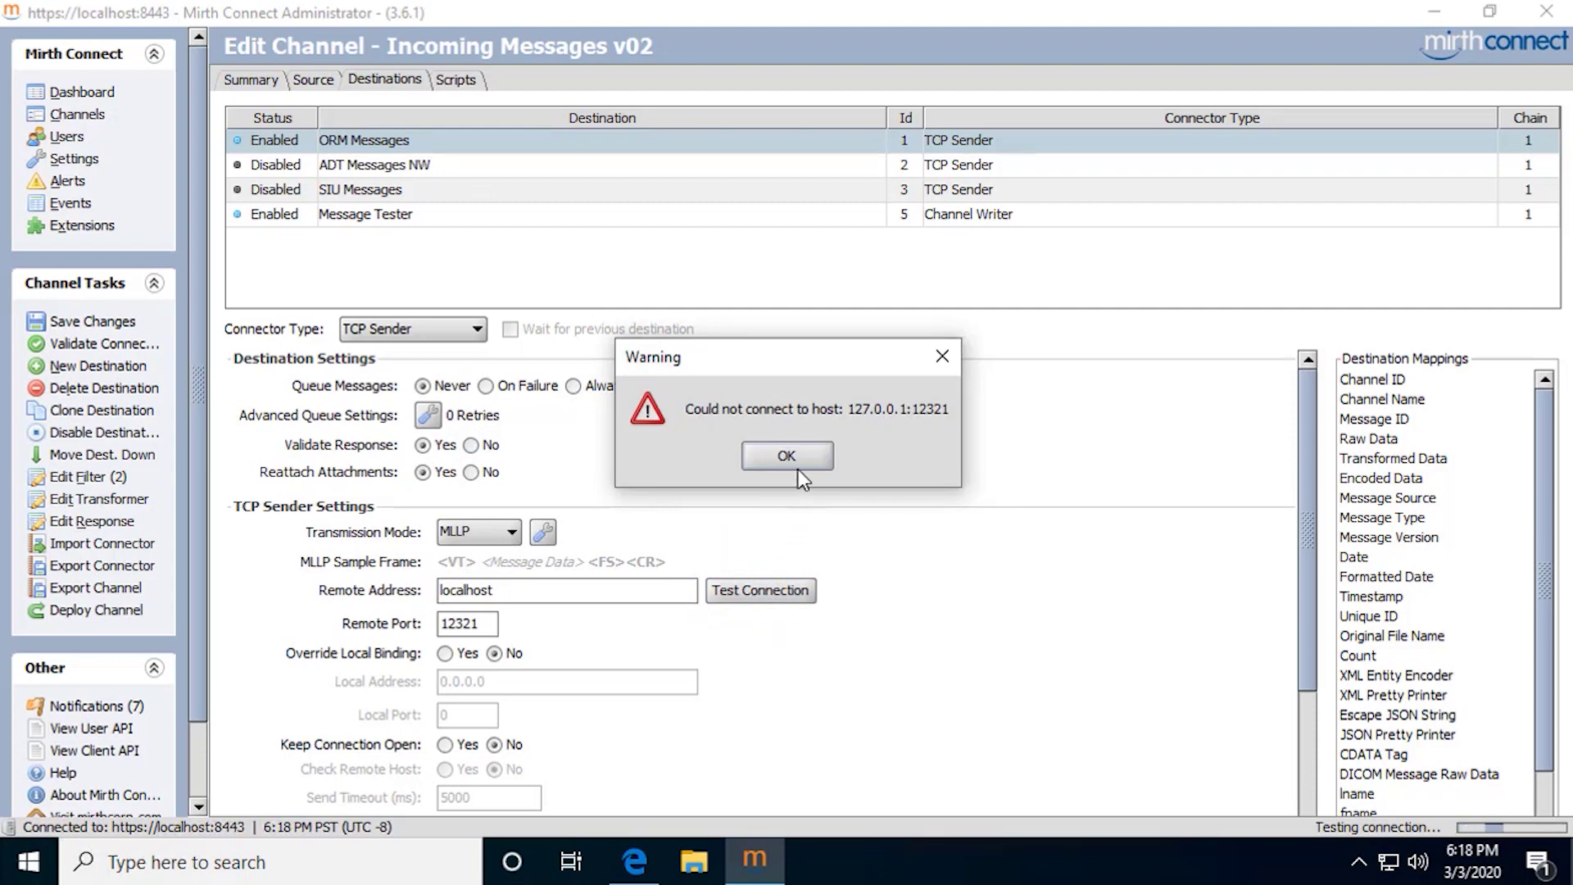
click(800, 459)
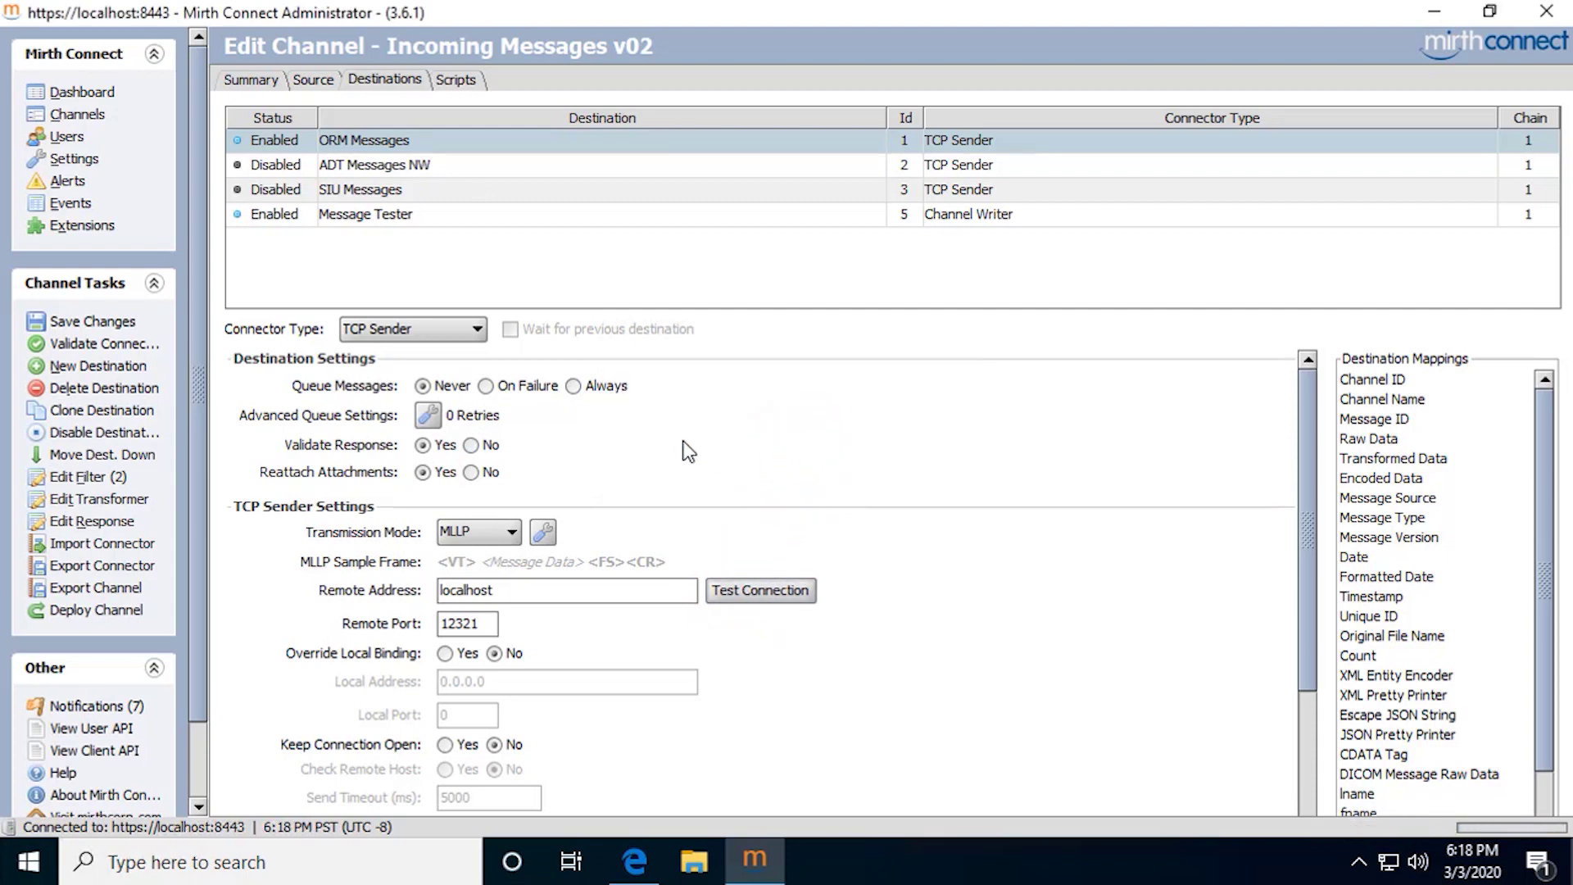
click(123, 323)
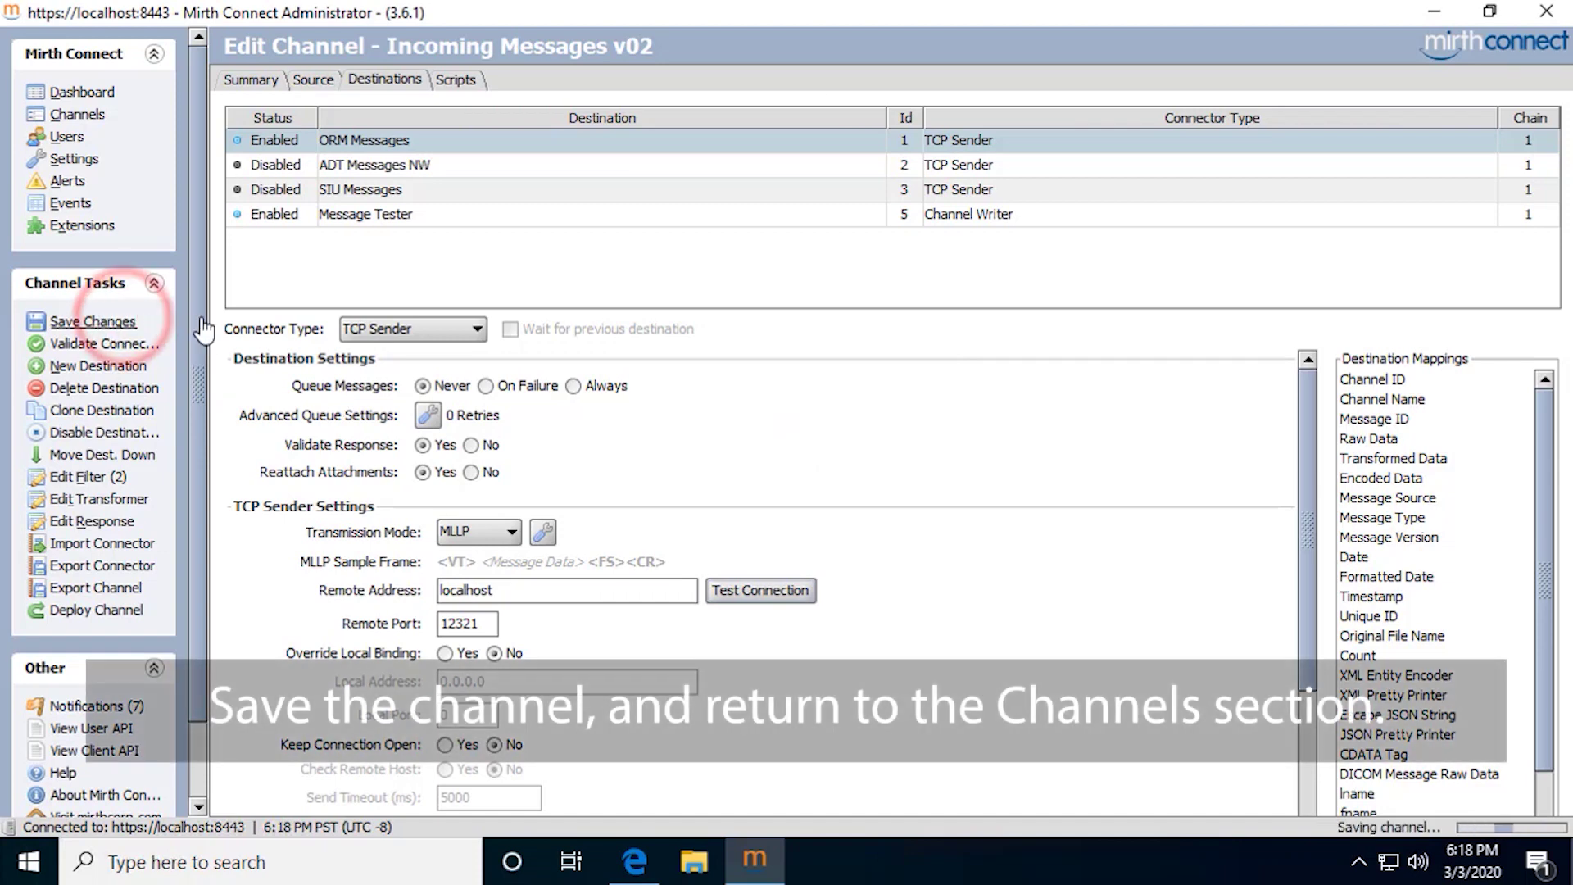
Deploy Incoming Messages v02 from the channel list so it shows Started.
click(78, 113)
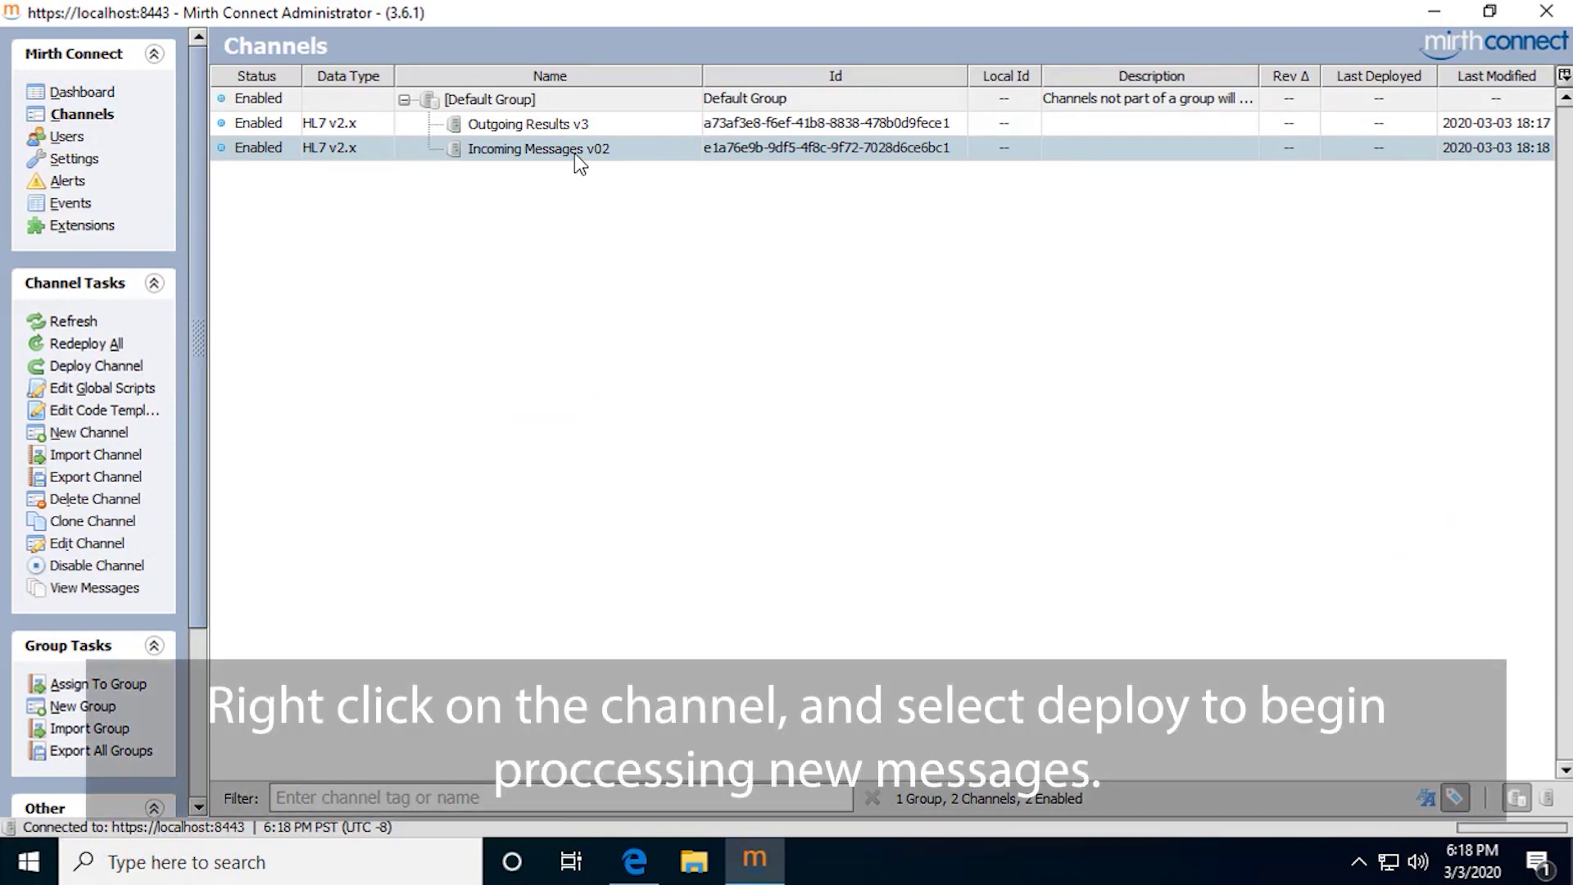
right_click(574, 152)
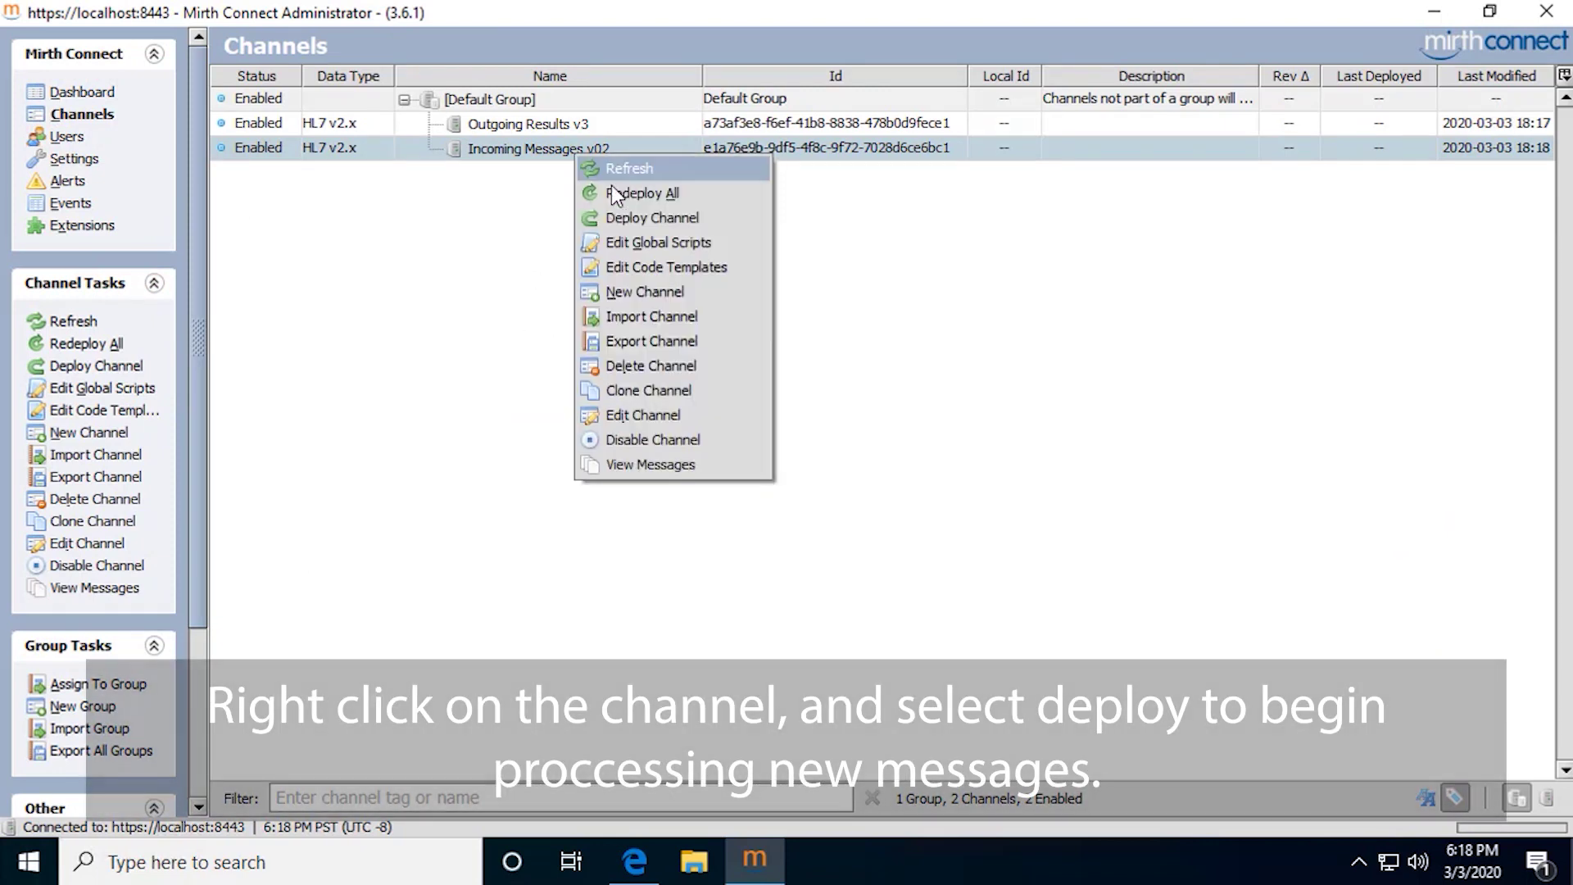
click(665, 220)
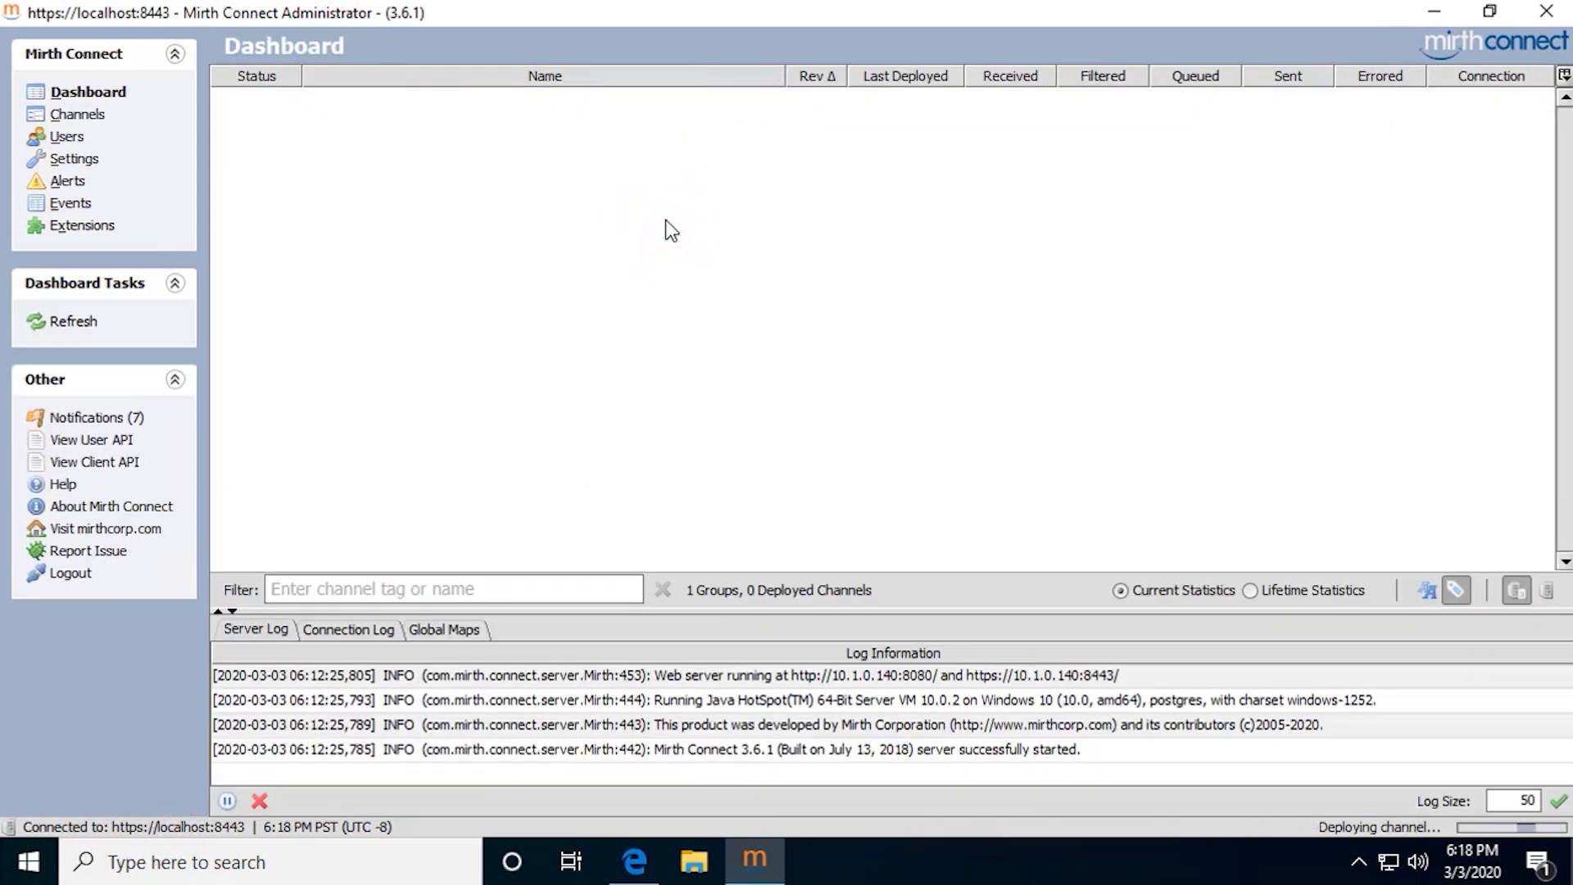
click(665, 220)
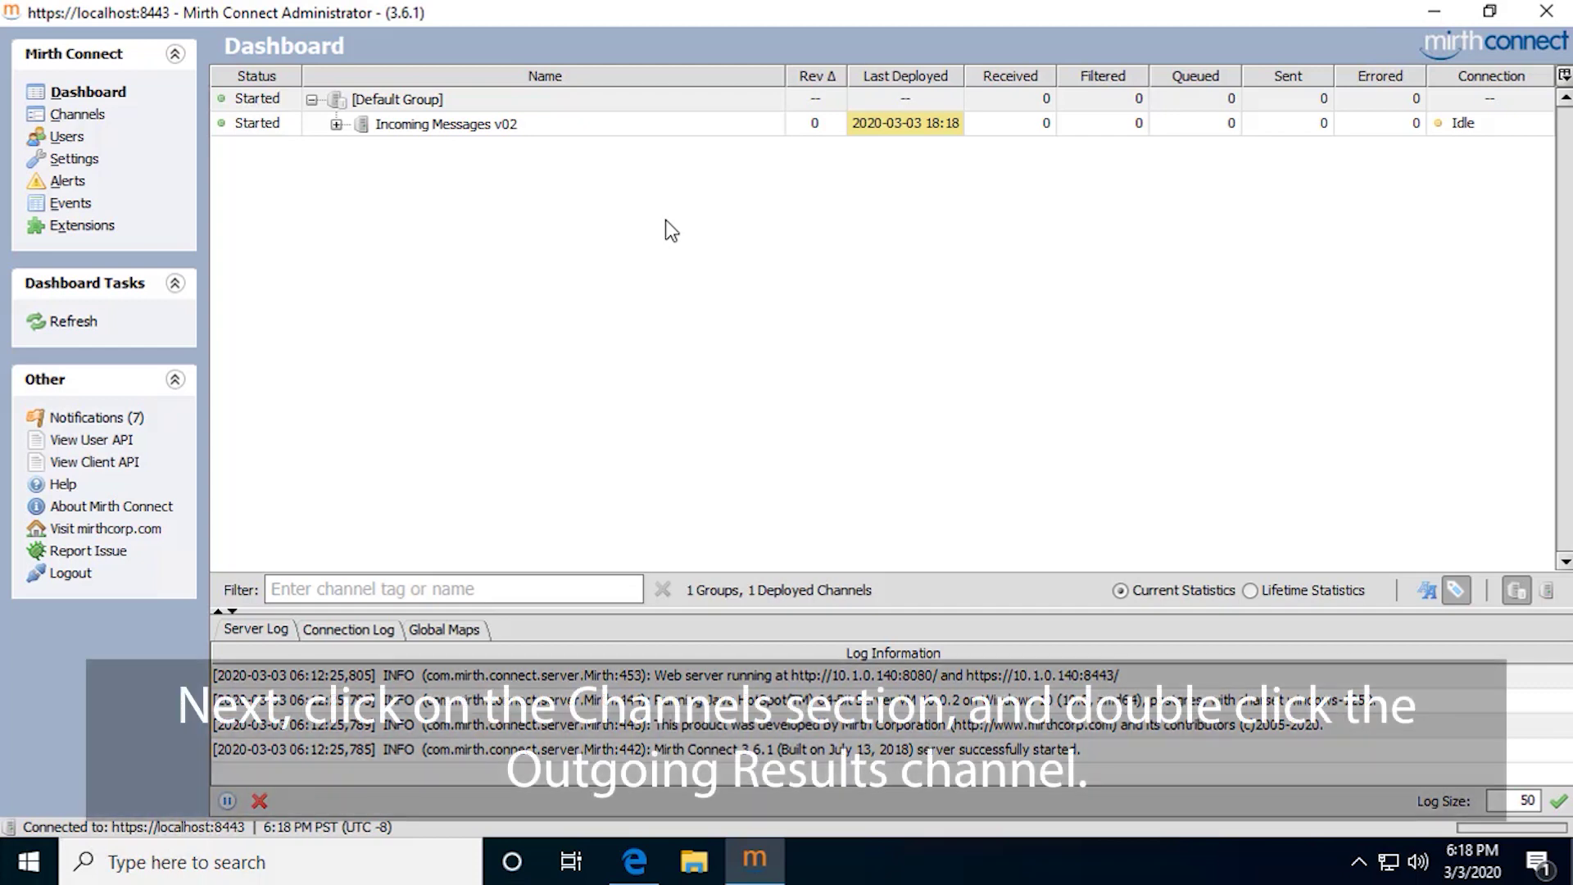
Open Outgoing Results v3, check its source Local Port 32123, and view its destinations.
click(77, 114)
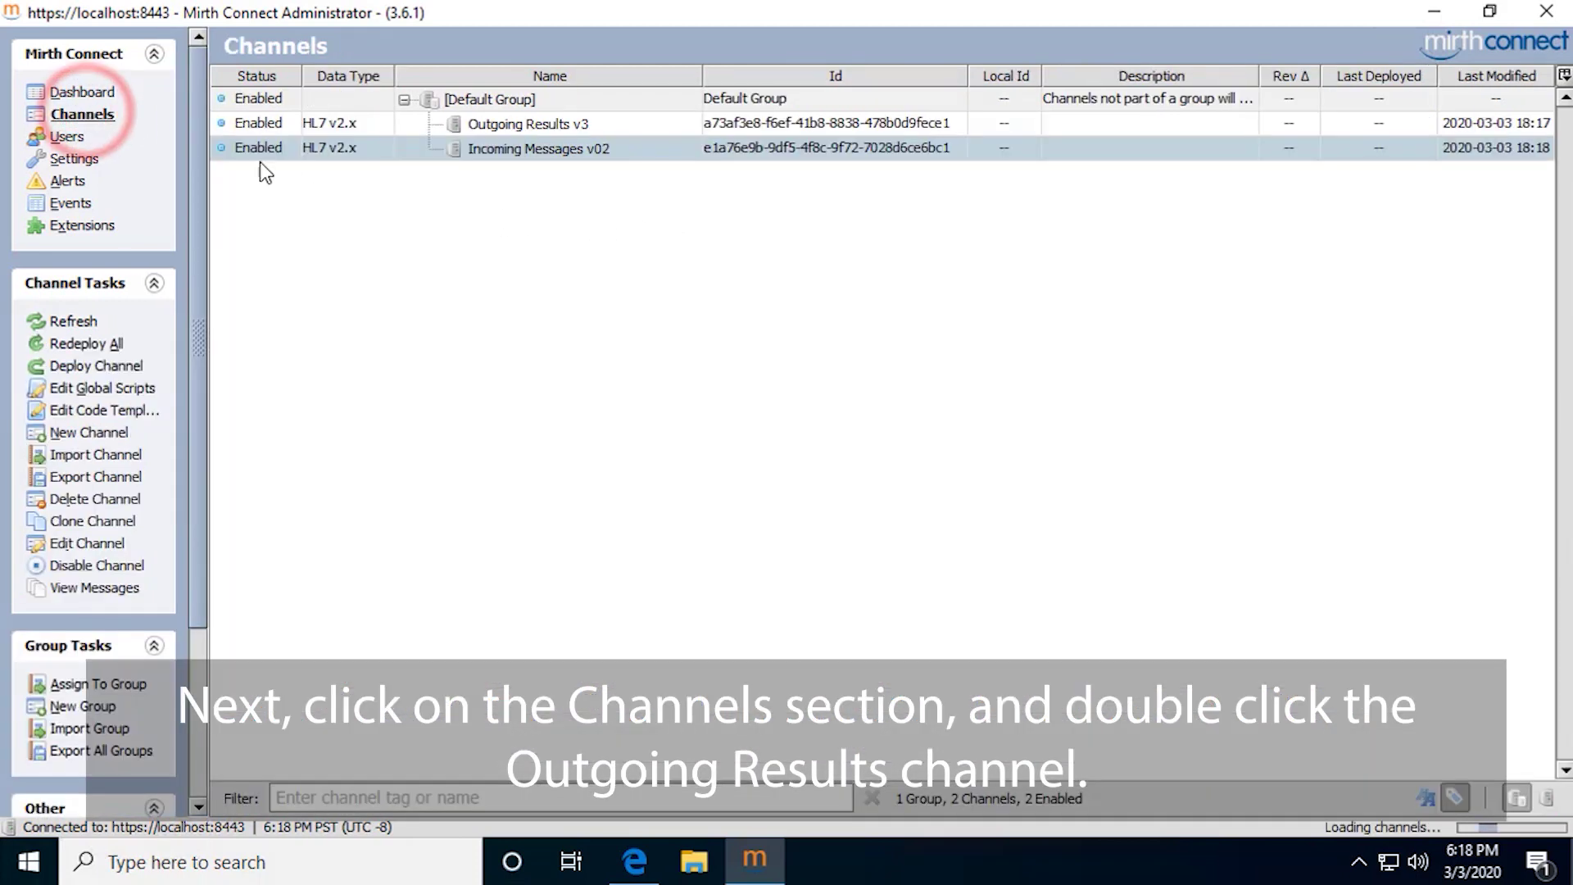
click(493, 205)
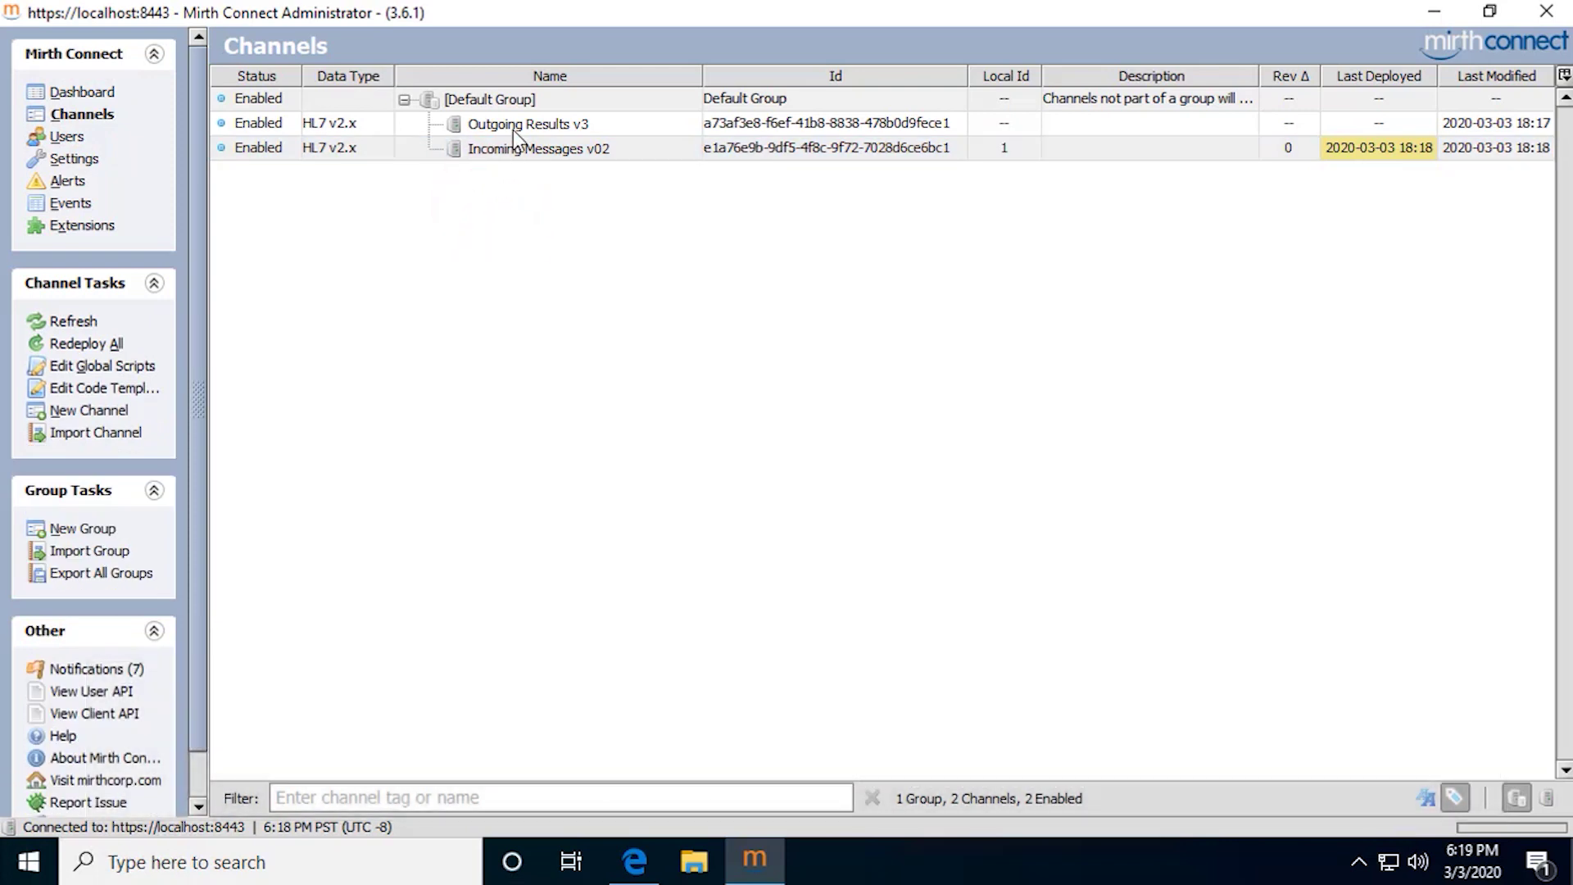
double_click(515, 124)
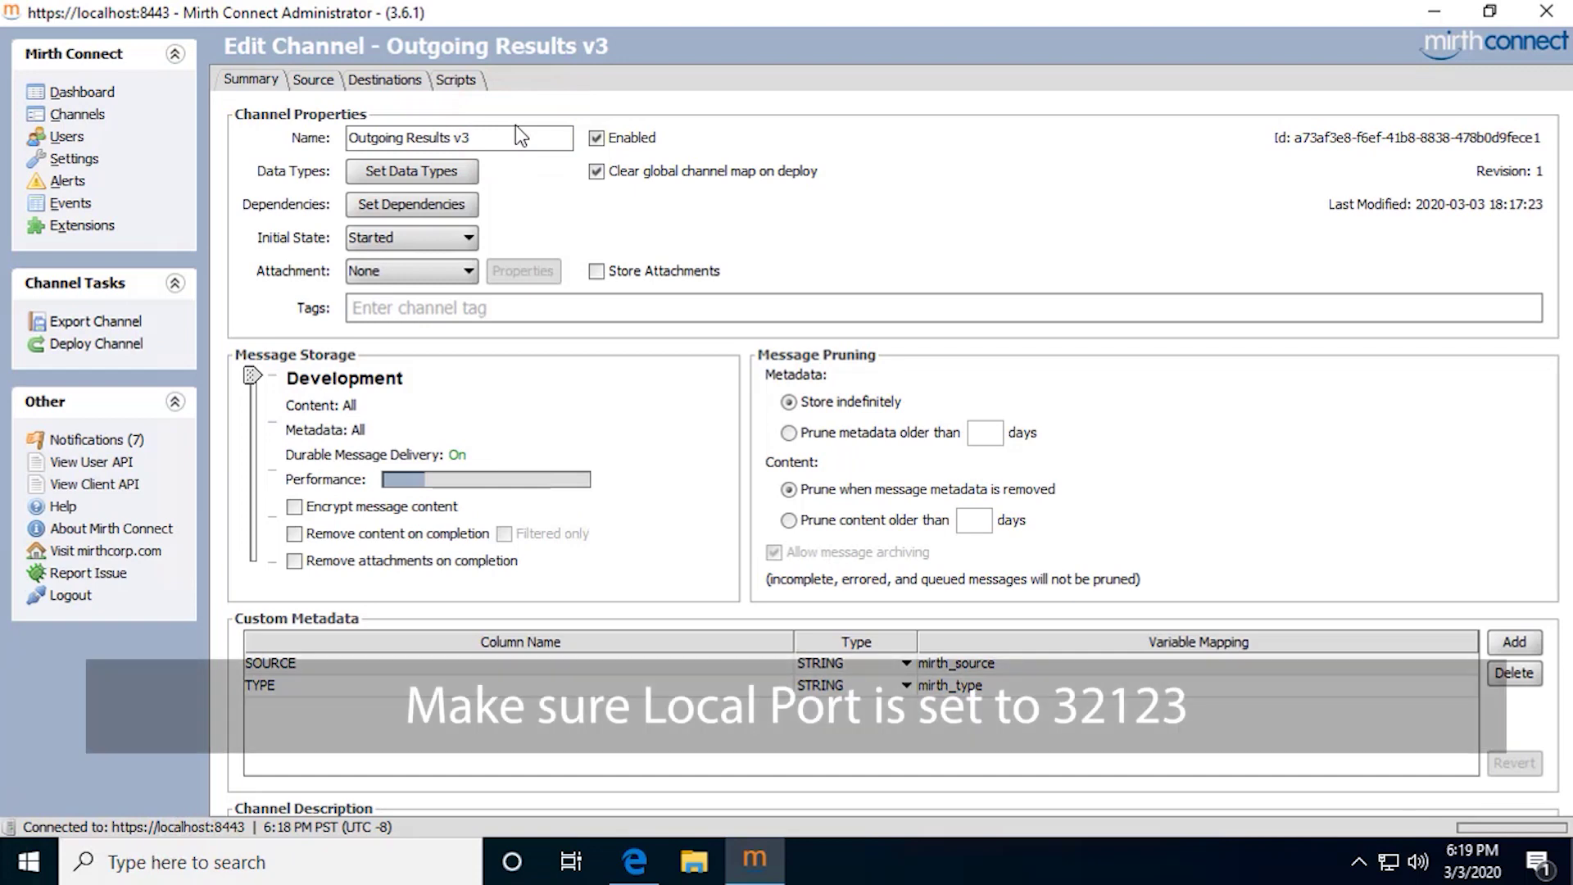
click(313, 79)
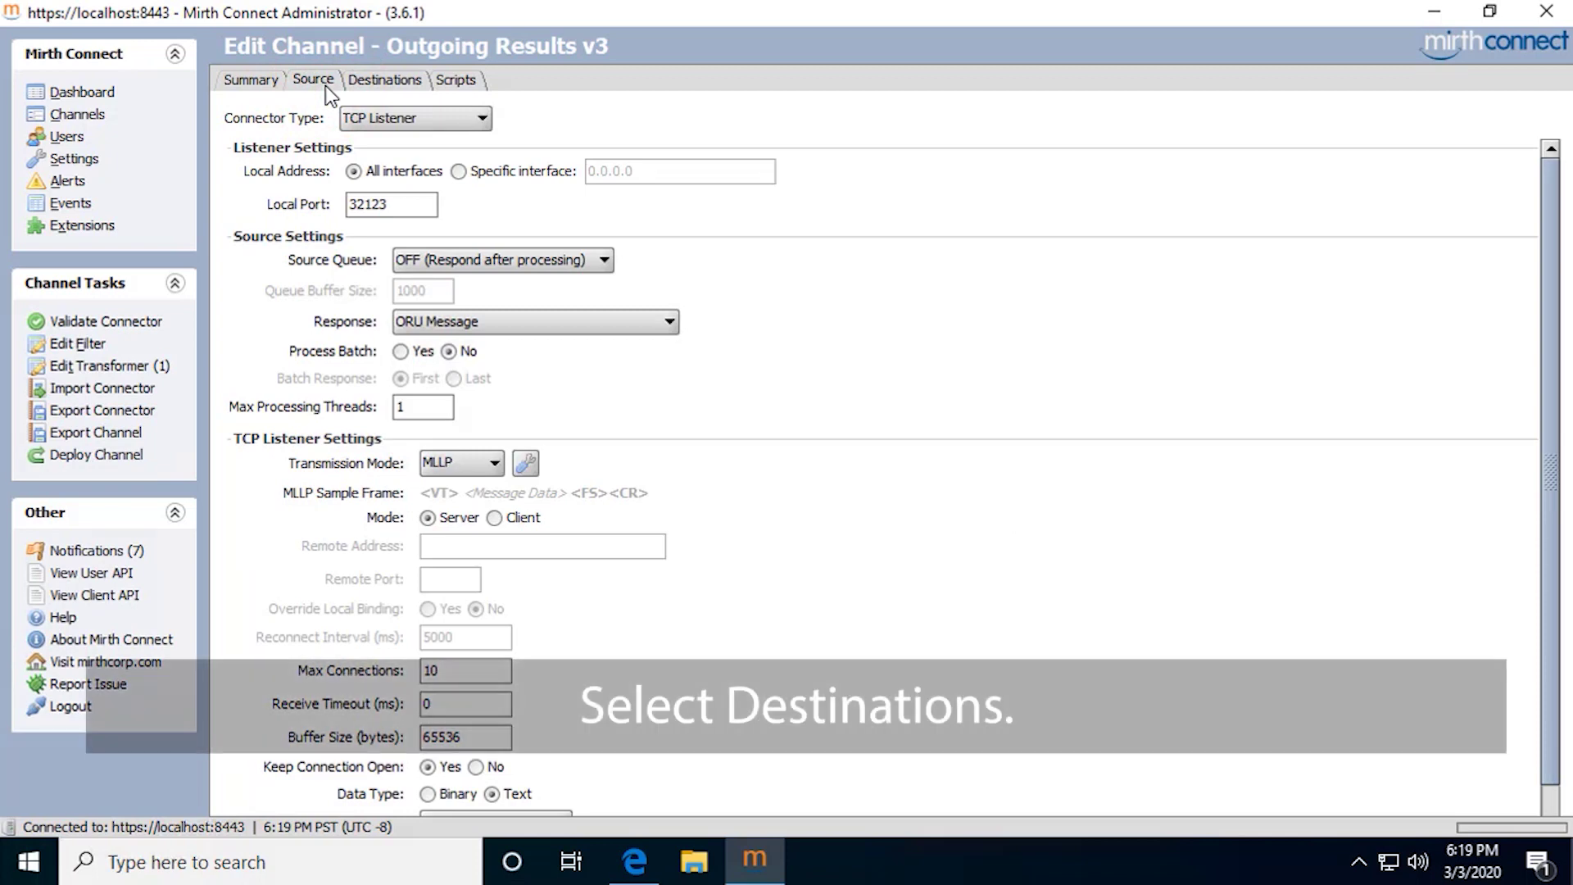
click(360, 82)
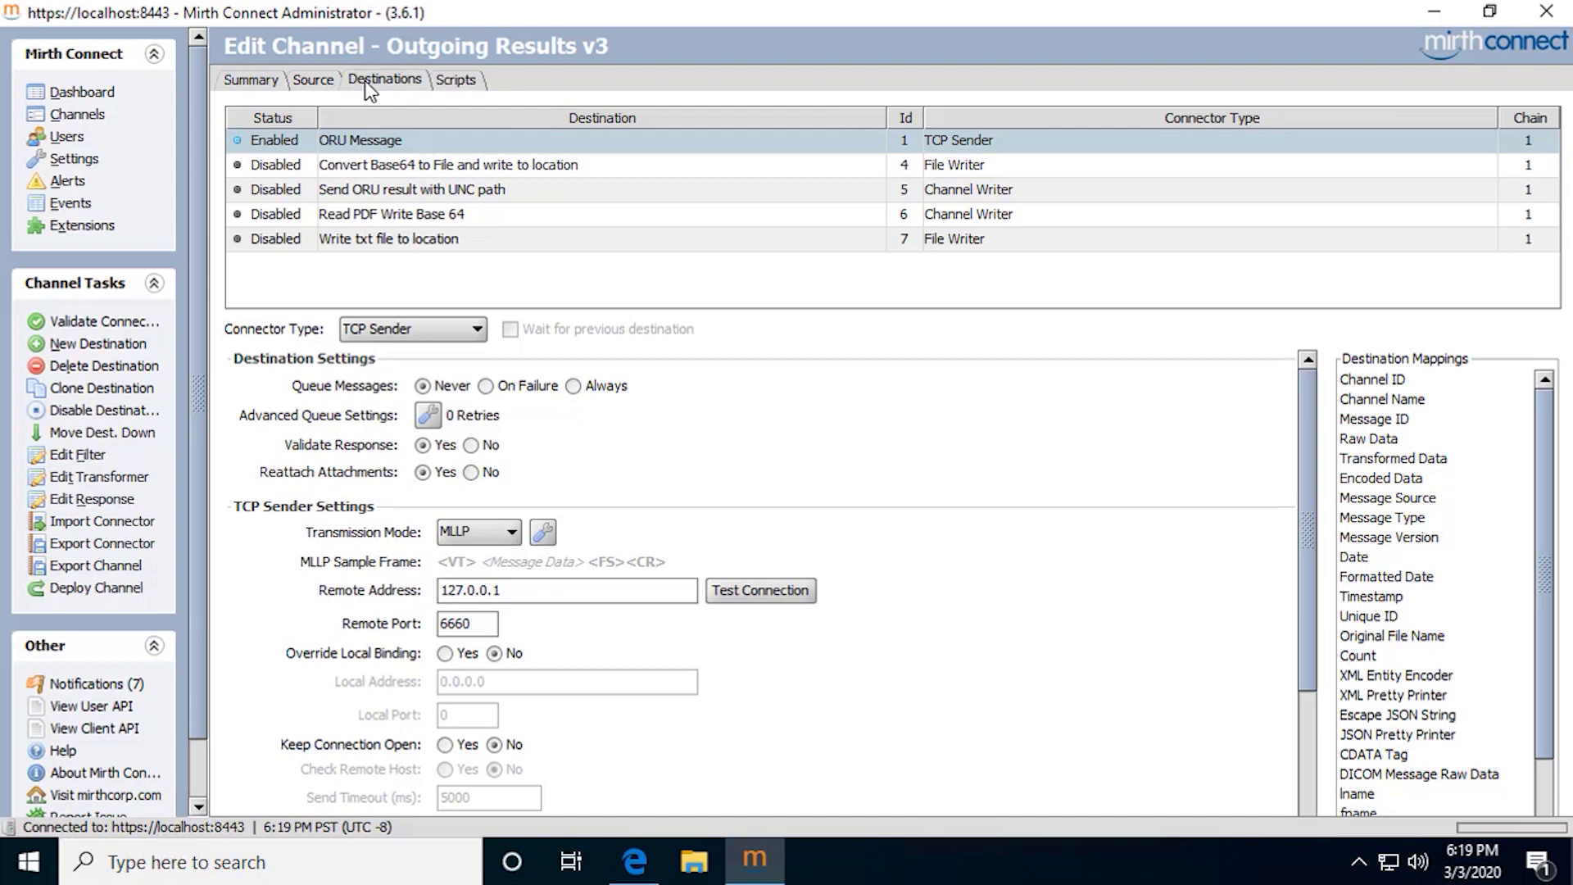
Review the ORU Message destination, then go back to the channel list.
click(388, 81)
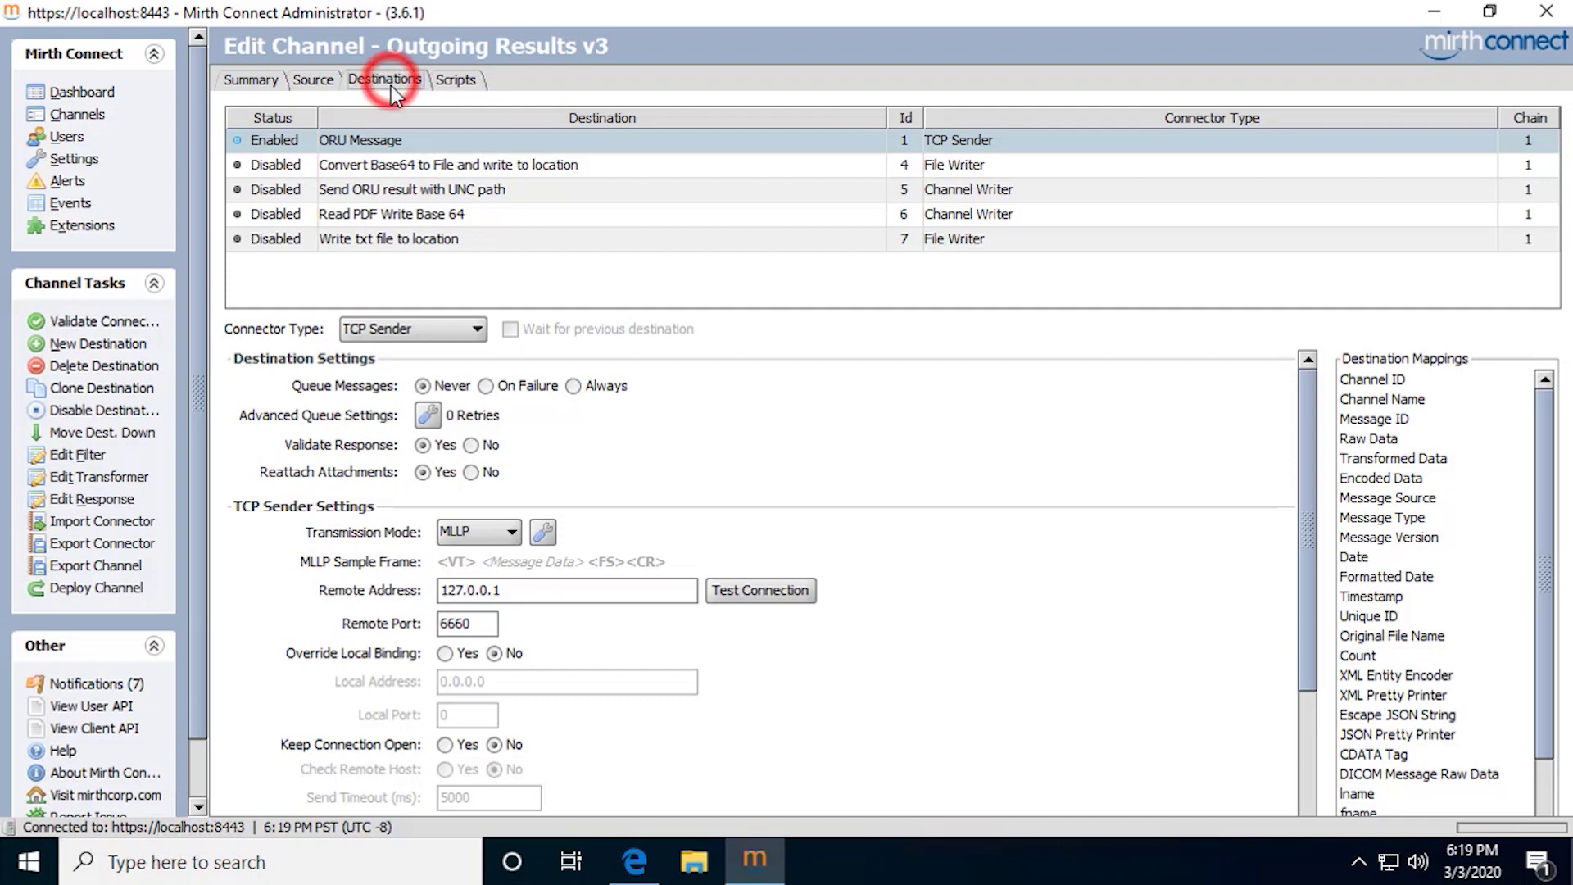
click(438, 141)
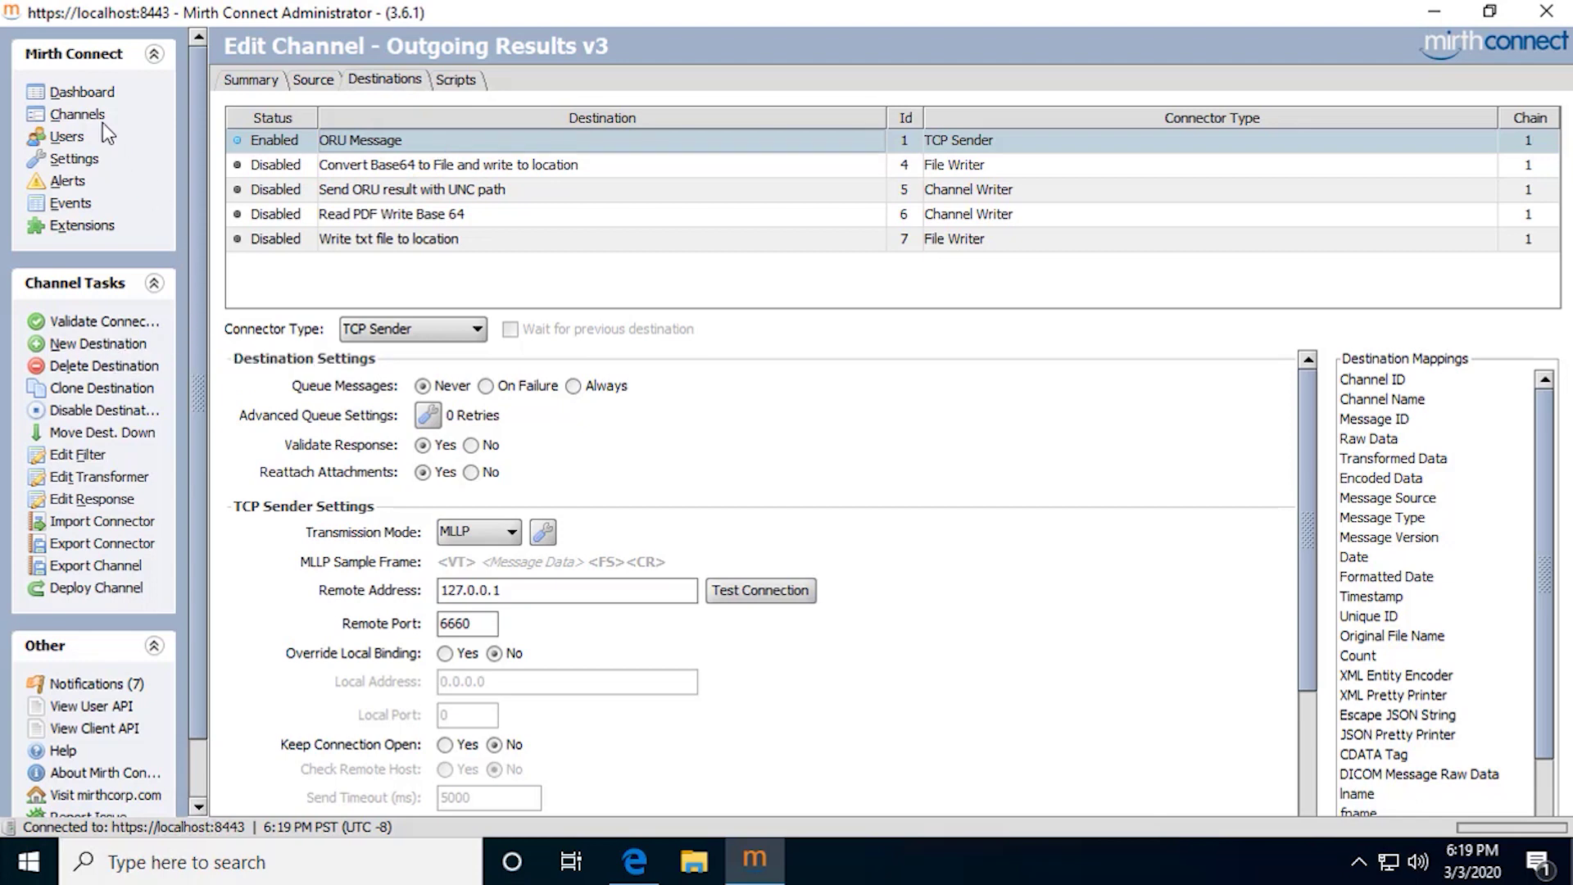
click(78, 114)
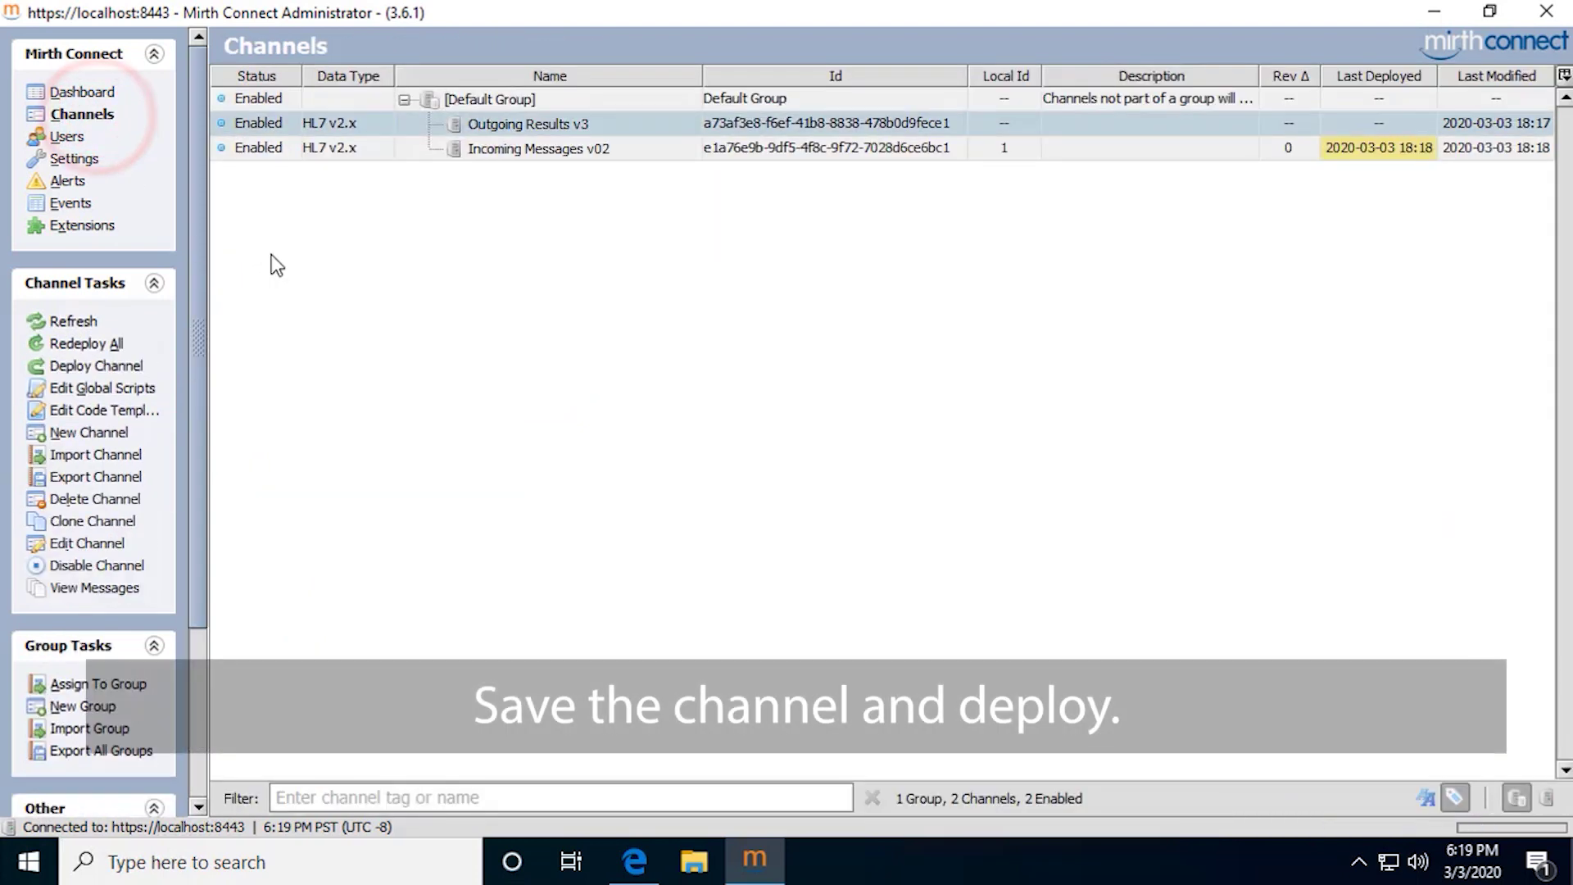